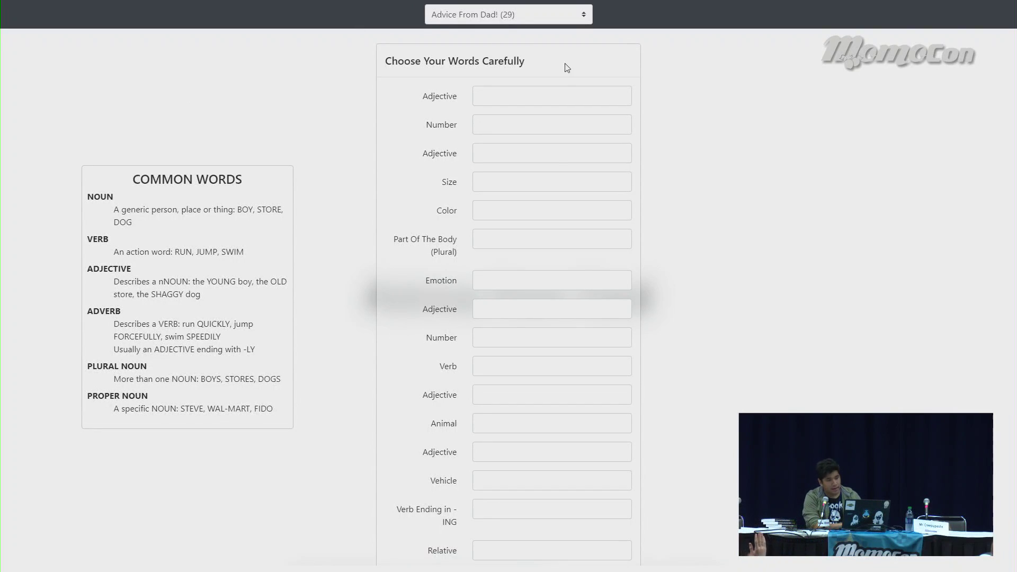
# Fill the first four Adjective fields, in order, with blue, shaggy, deadly and gross
pyautogui.click(561, 90)
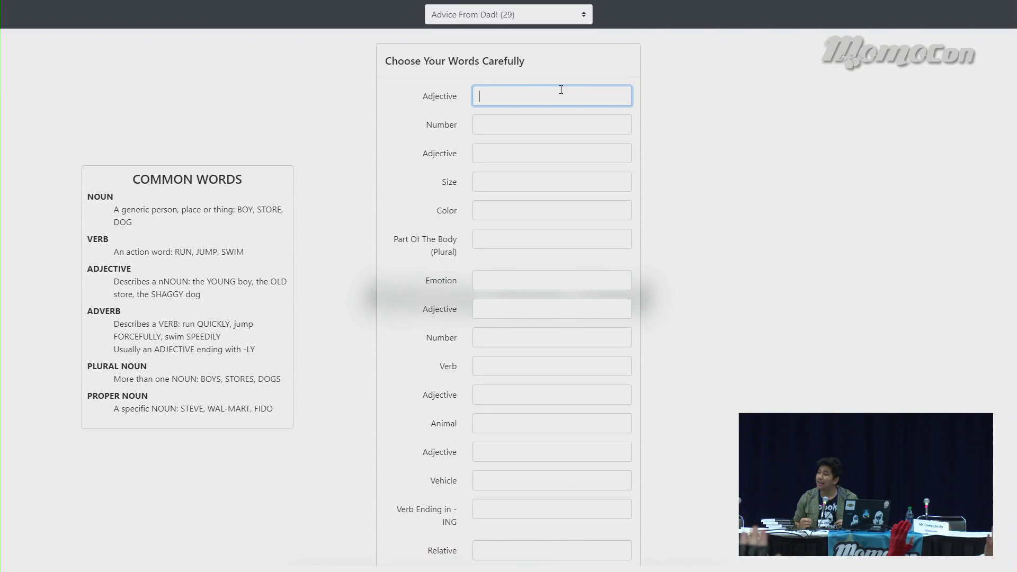
pyautogui.write('blue')
pyautogui.click(571, 149)
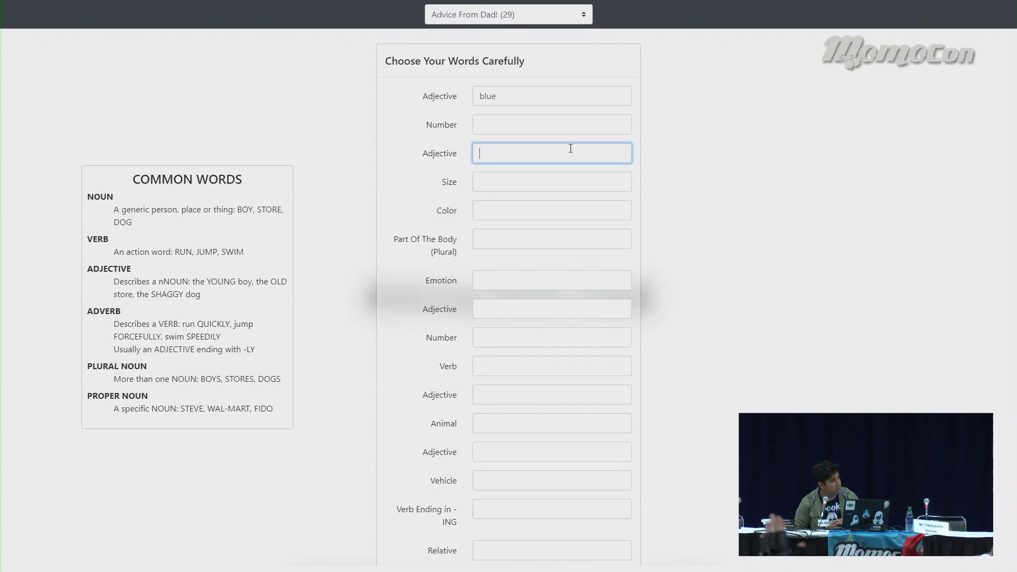
pyautogui.write('shaggy')
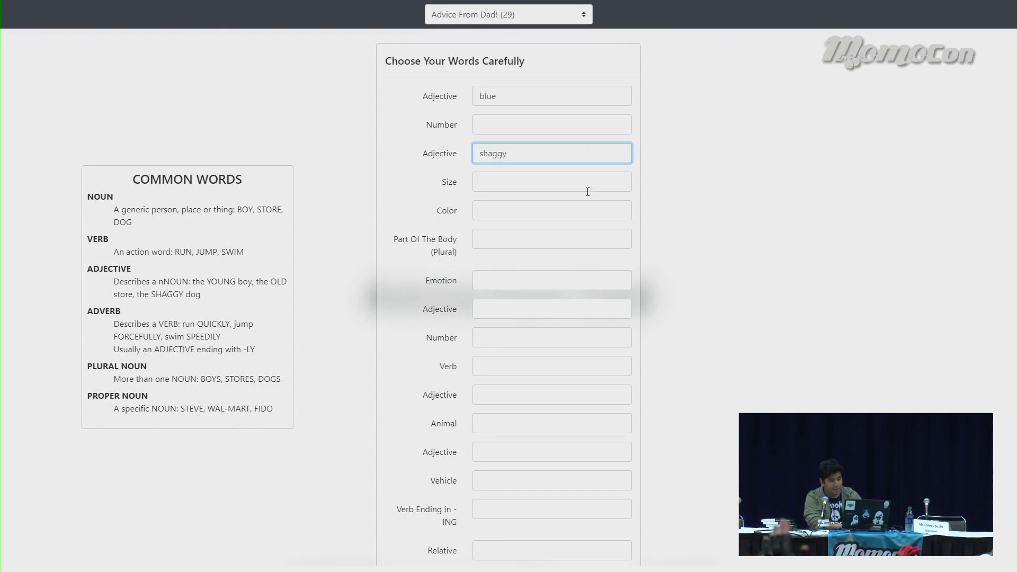
pyautogui.click(583, 310)
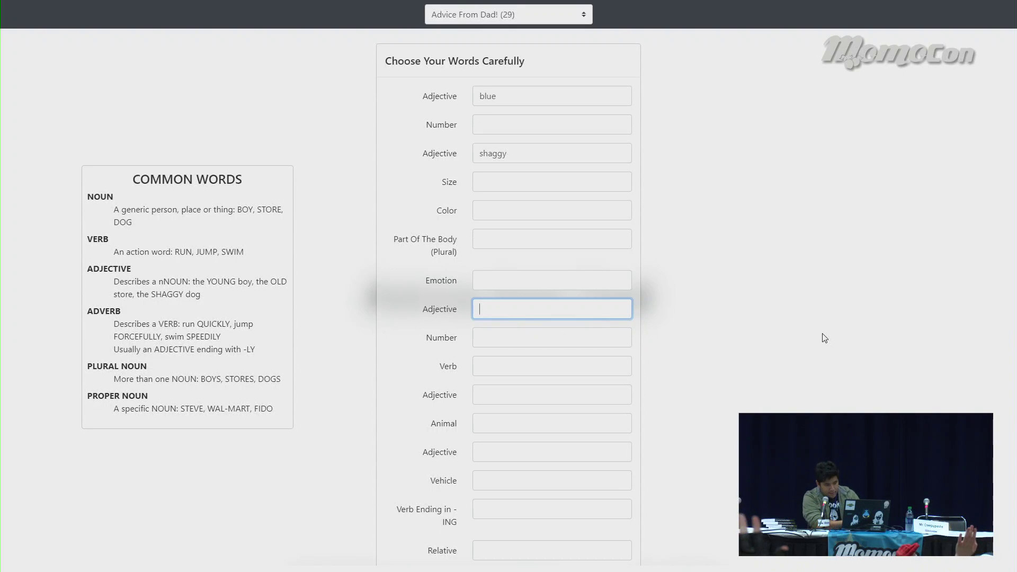
pyautogui.write('deadly')
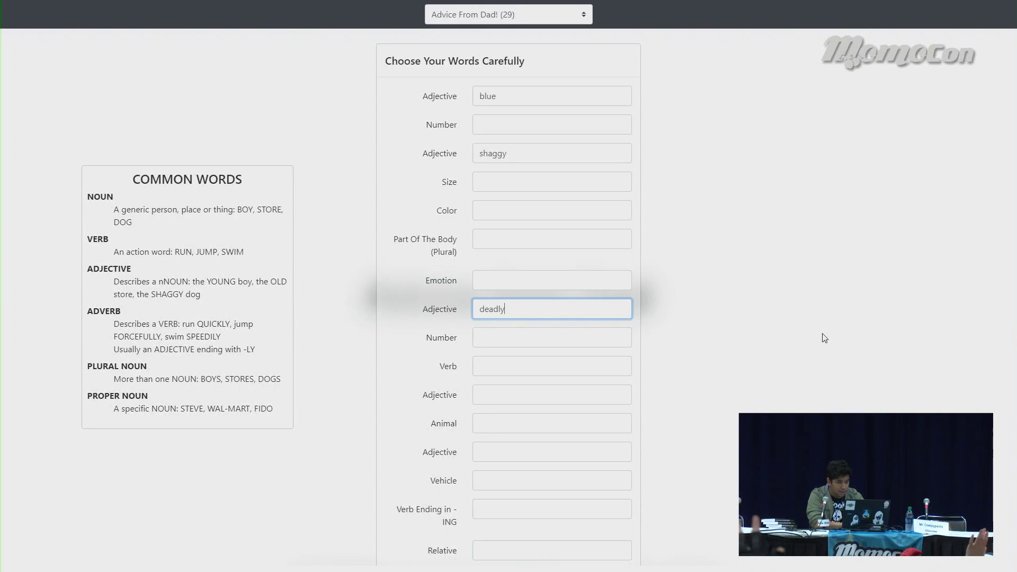
pyautogui.click(604, 395)
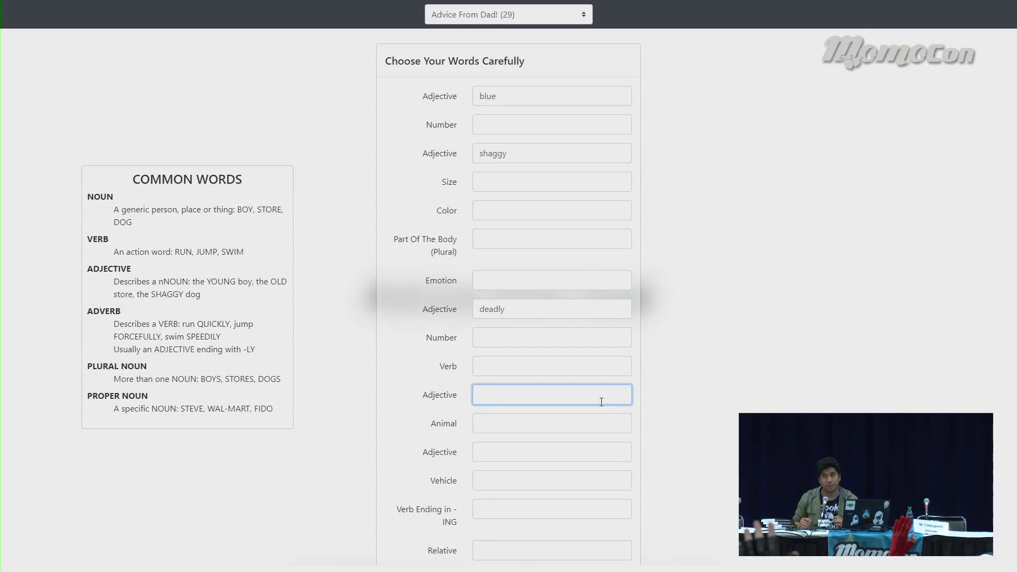
pyautogui.write('gross')
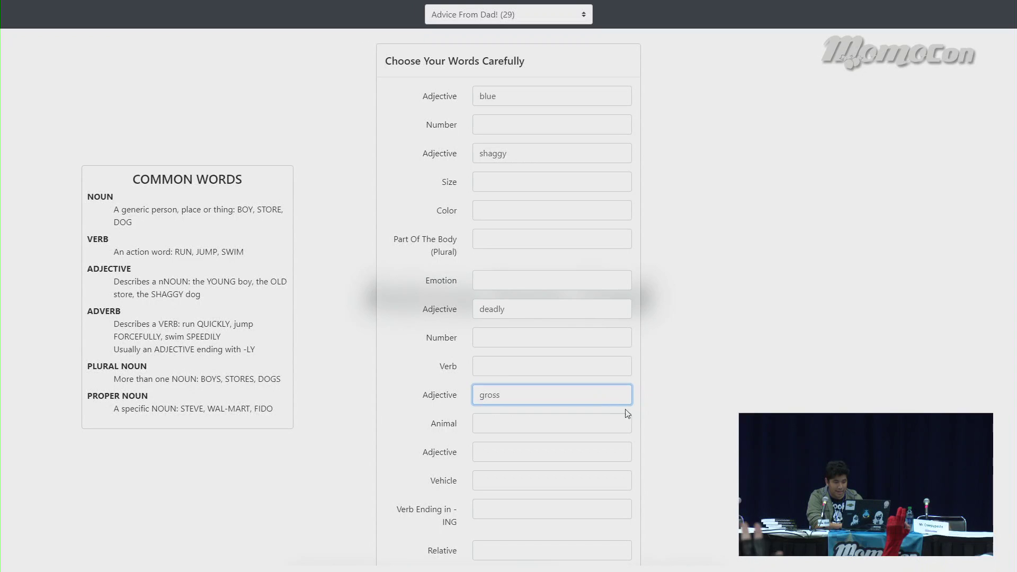
# Enter squishy as the adjective between Animal and Vehicle, and nicest as the adjective ending in -EST after Relative
pyautogui.scroll(-3, 627, 414)
pyautogui.click(554, 307)
pyautogui.scroll(-2, 508, 296)
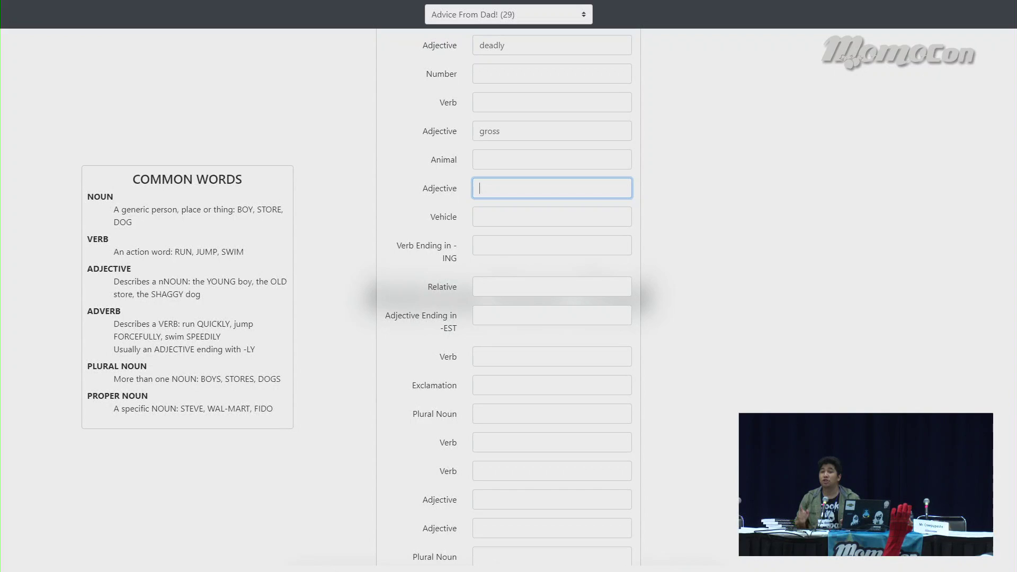
pyautogui.write('squishy')
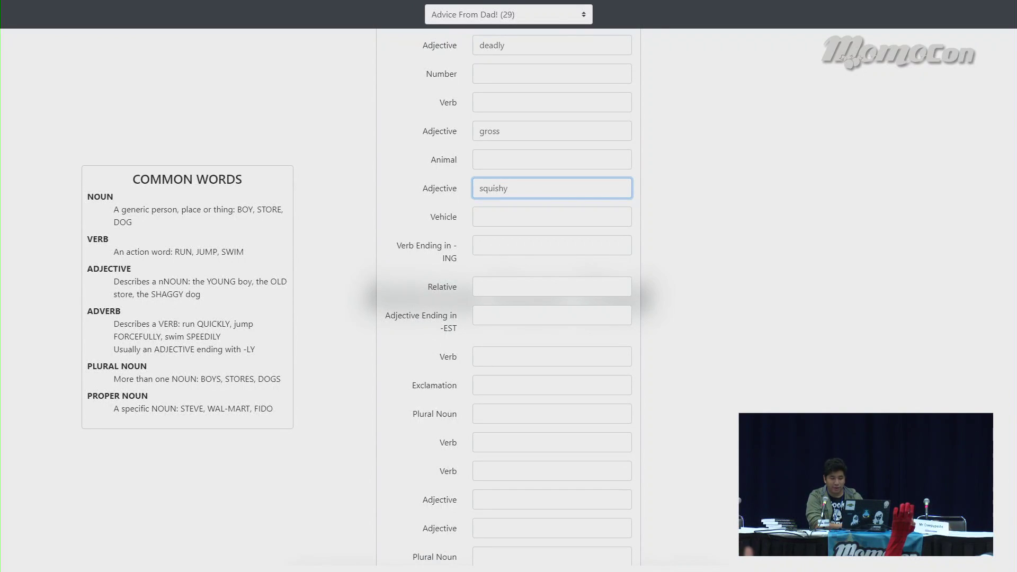
pyautogui.click(590, 317)
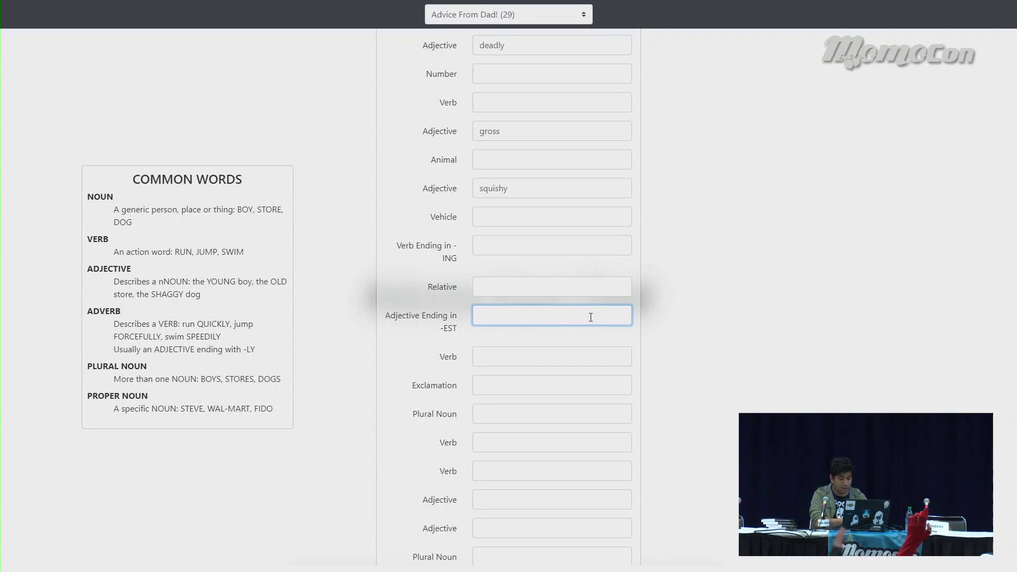
pyautogui.write('nicest')
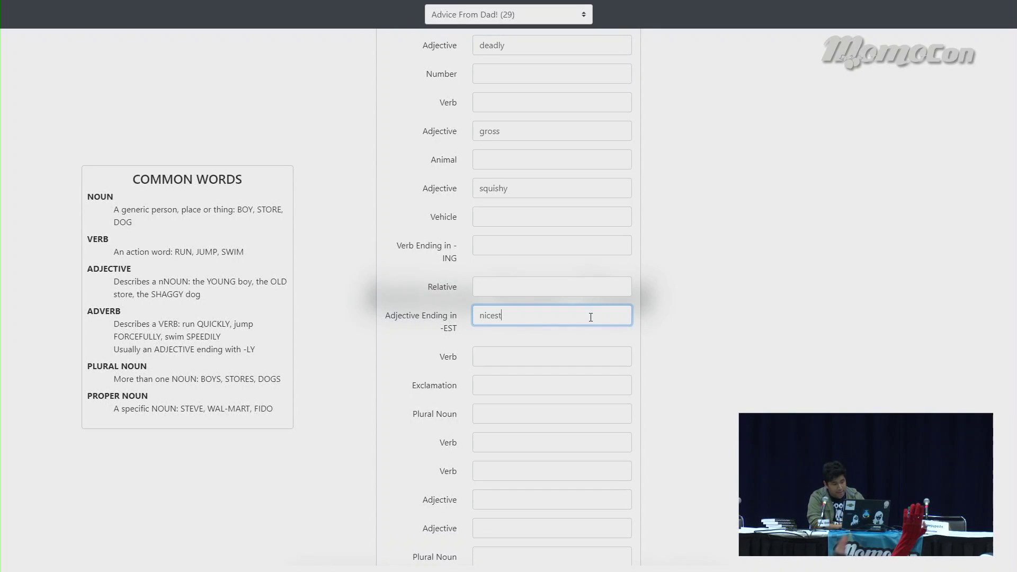
# Enter spikey in the first of the two adjacent Adjective fields near the form's end
pyautogui.scroll(-4, 586, 448)
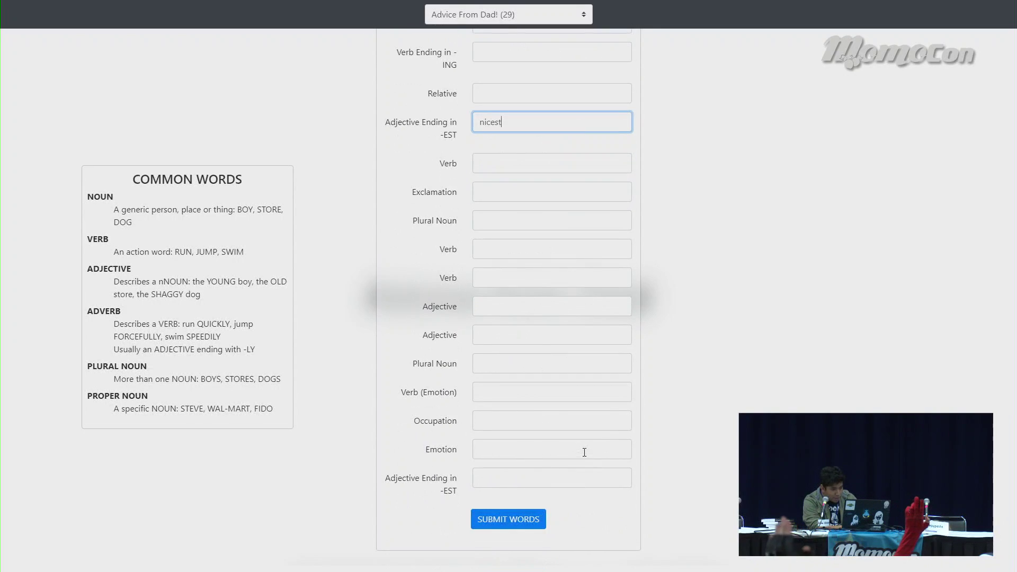
pyautogui.click(506, 304)
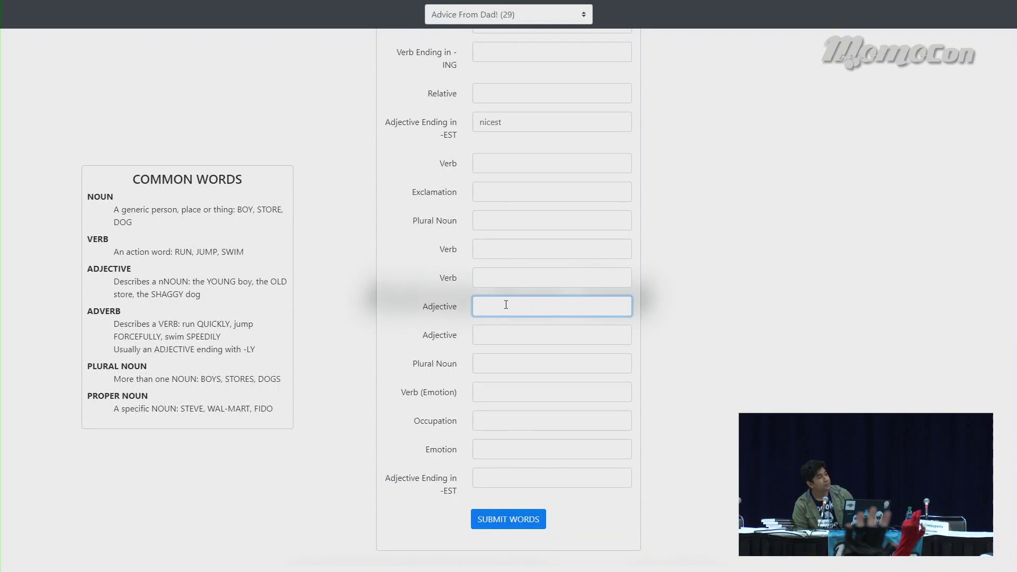
pyautogui.write('spikey')
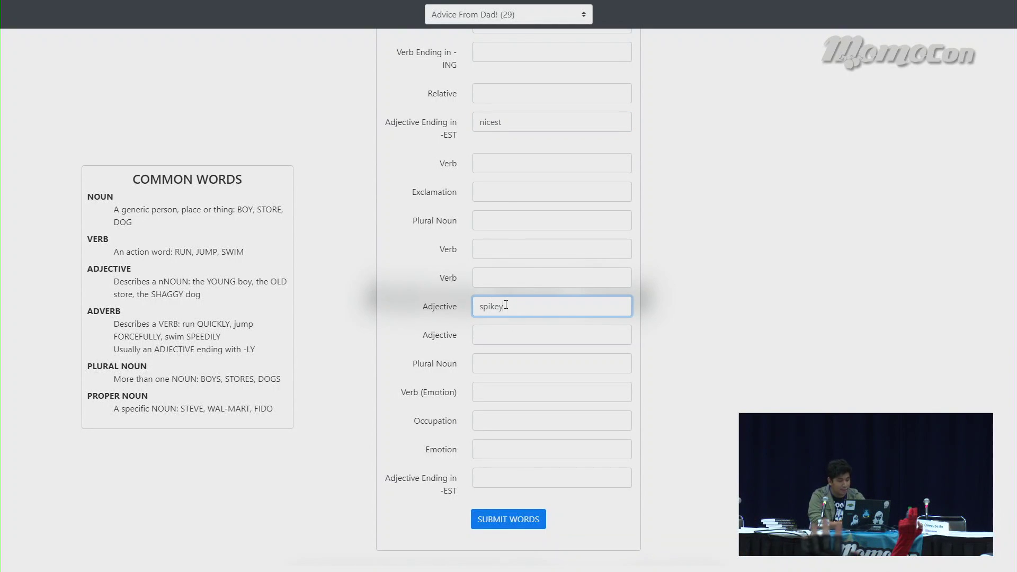
# Enter squamous as the adjective below spikey, and softest as the form's final adjective ending in -EST
pyautogui.click(512, 336)
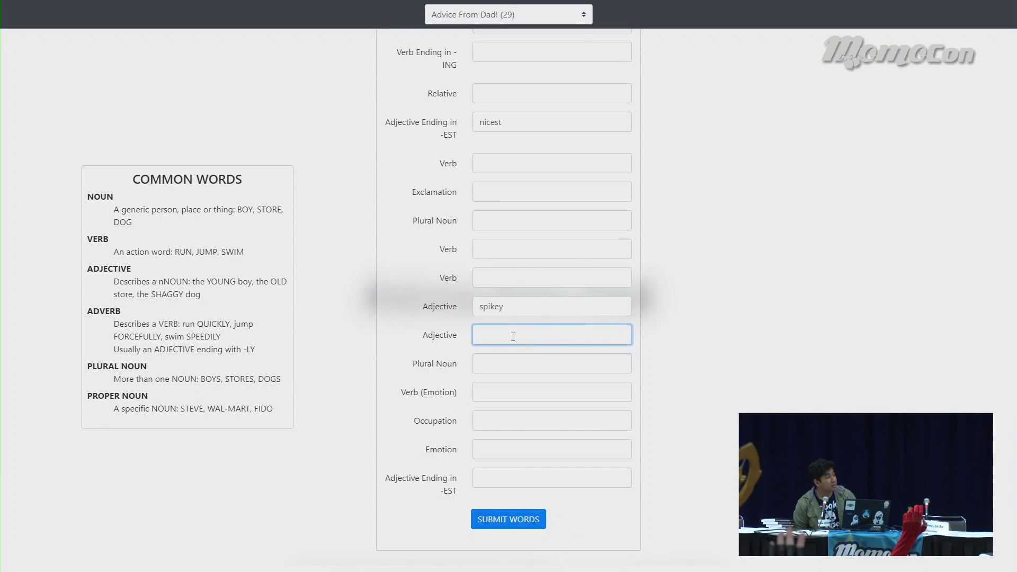
pyautogui.write('sq')
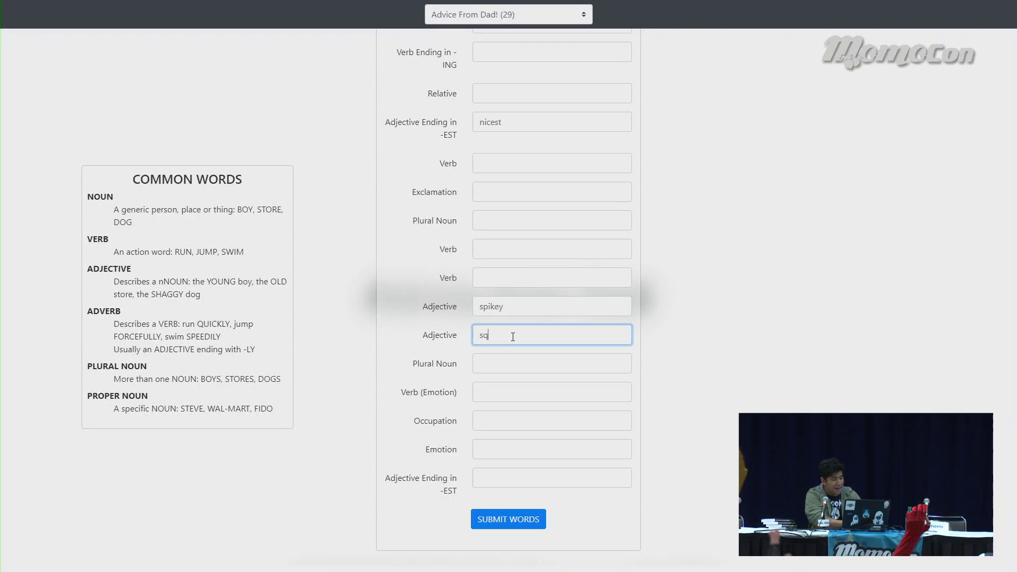
pyautogui.write('amis')
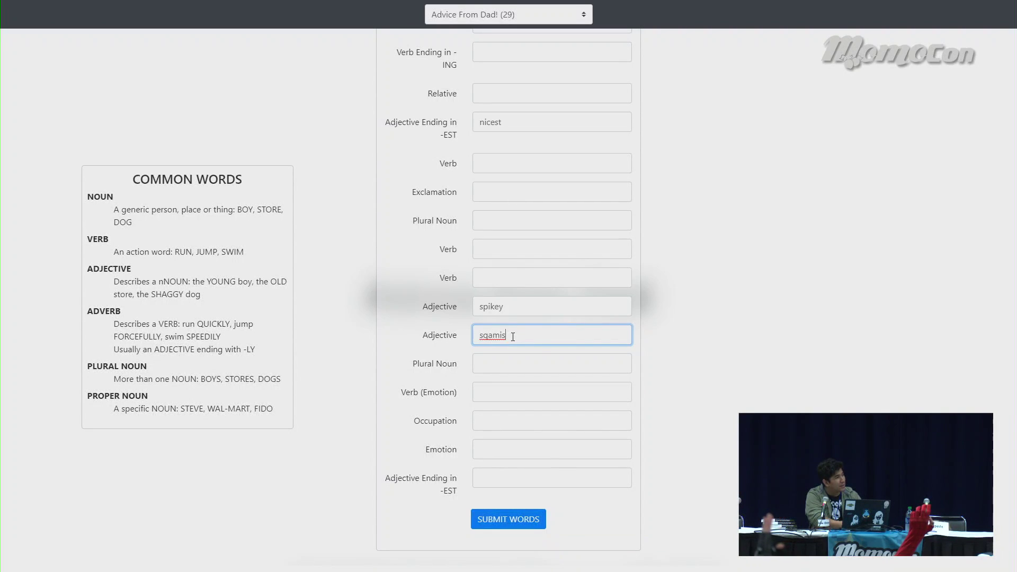
pyautogui.press('BackSpace')
pyautogui.press('BackSpace')
pyautogui.press('BackSpace')
pyautogui.press('BackSpace')
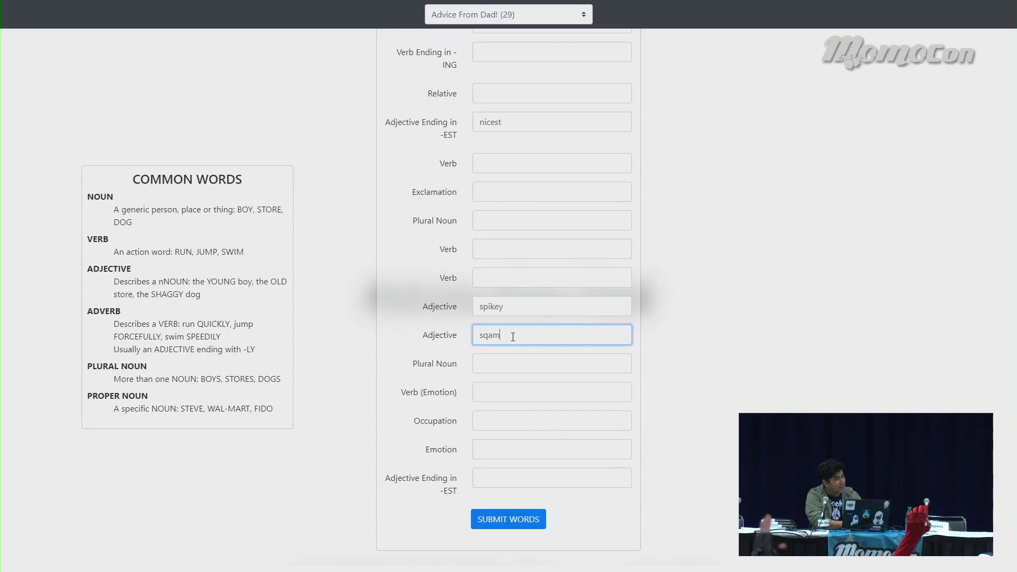
pyautogui.write('uamous')
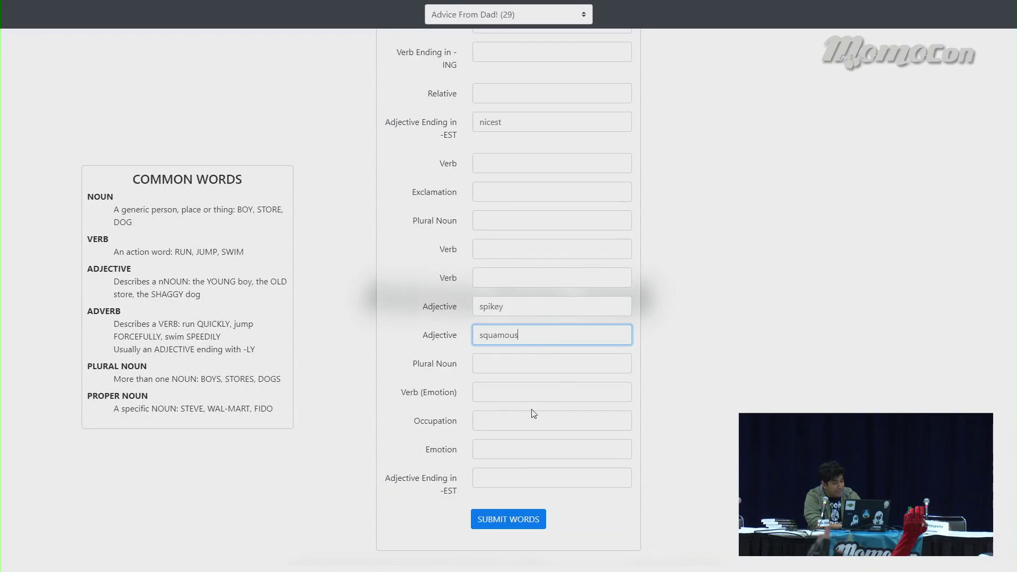
pyautogui.click(517, 484)
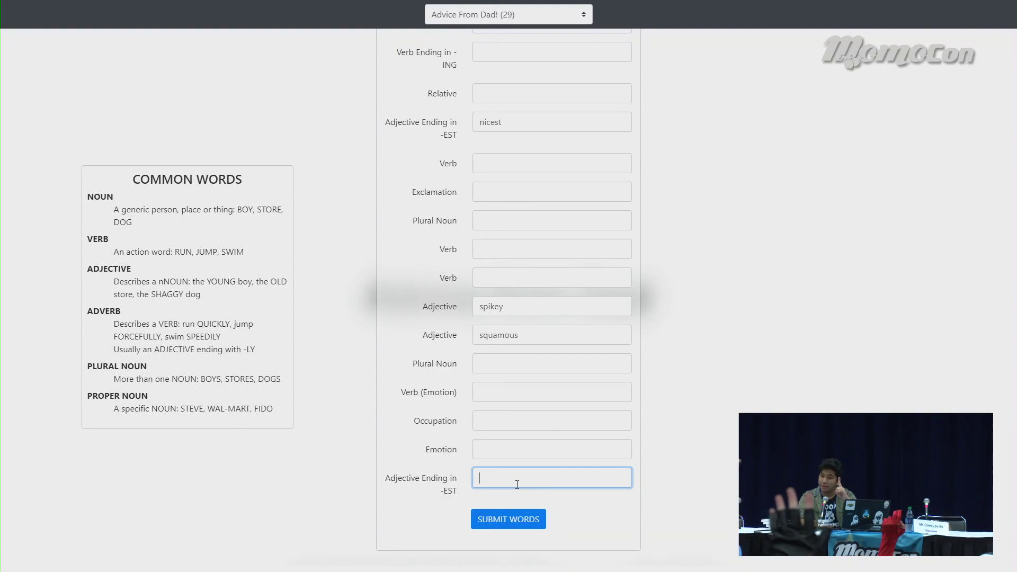
pyautogui.write('softest')
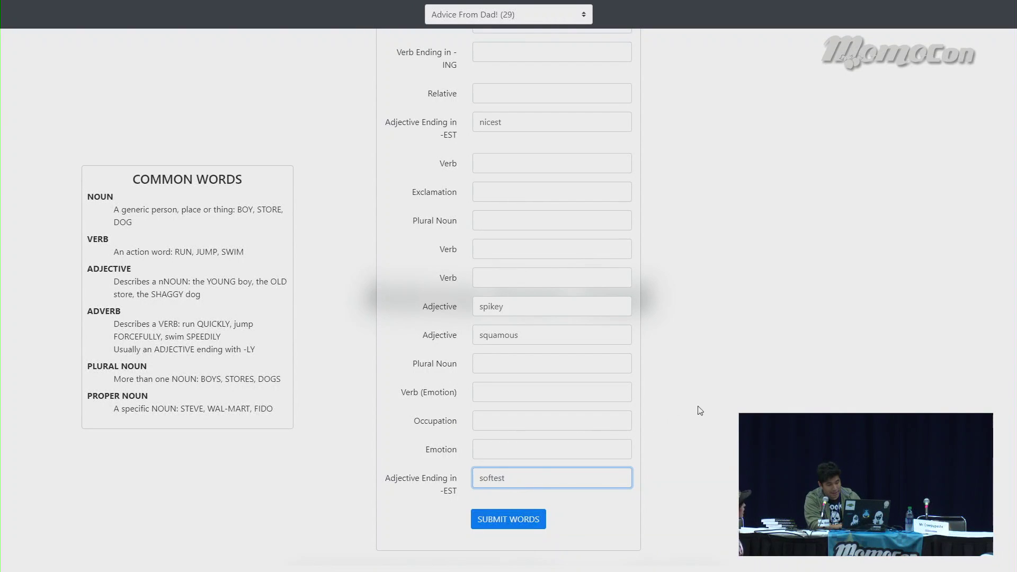
# Fill the two Number fields with 23 for the first and 80 for the one below deadly
pyautogui.scroll(8, 709, 408)
pyautogui.click(546, 127)
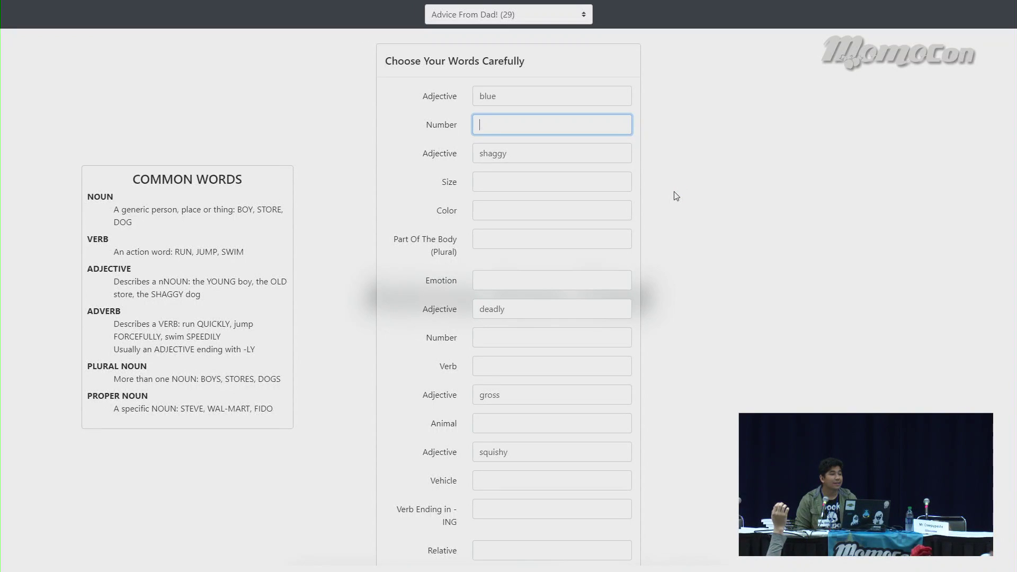
pyautogui.write('23')
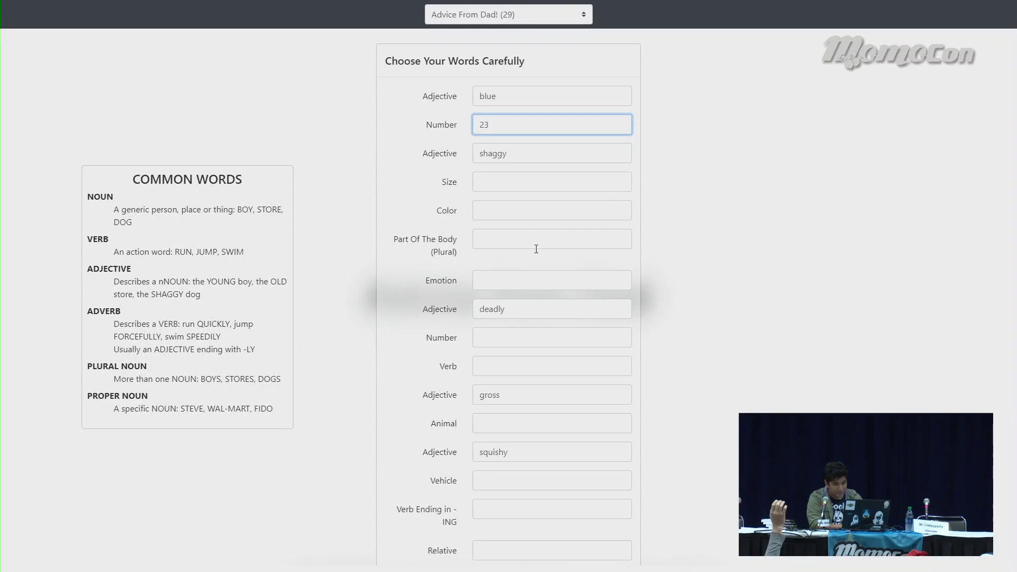
pyautogui.scroll(-8, 676, 383)
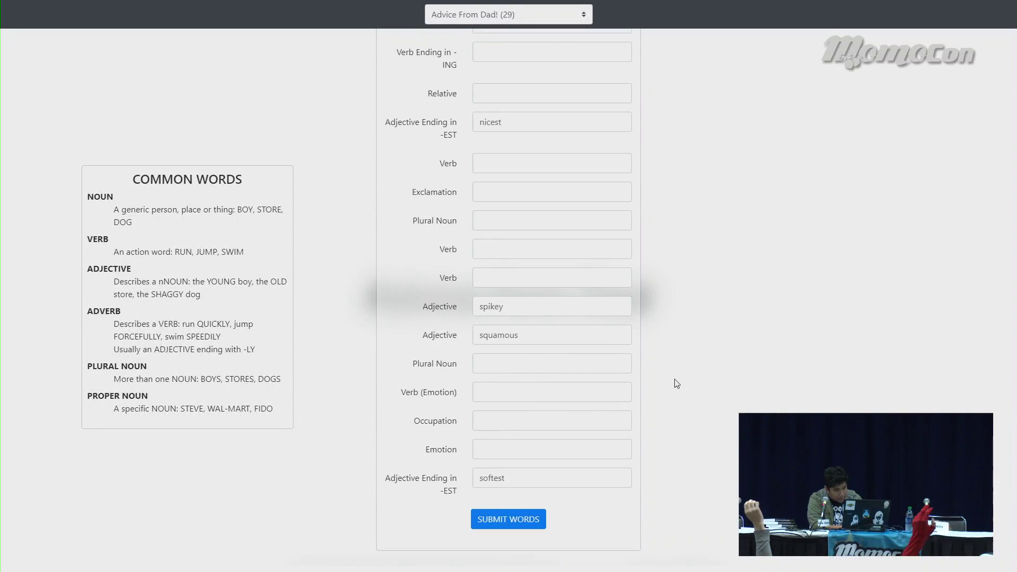
pyautogui.scroll(9, 676, 383)
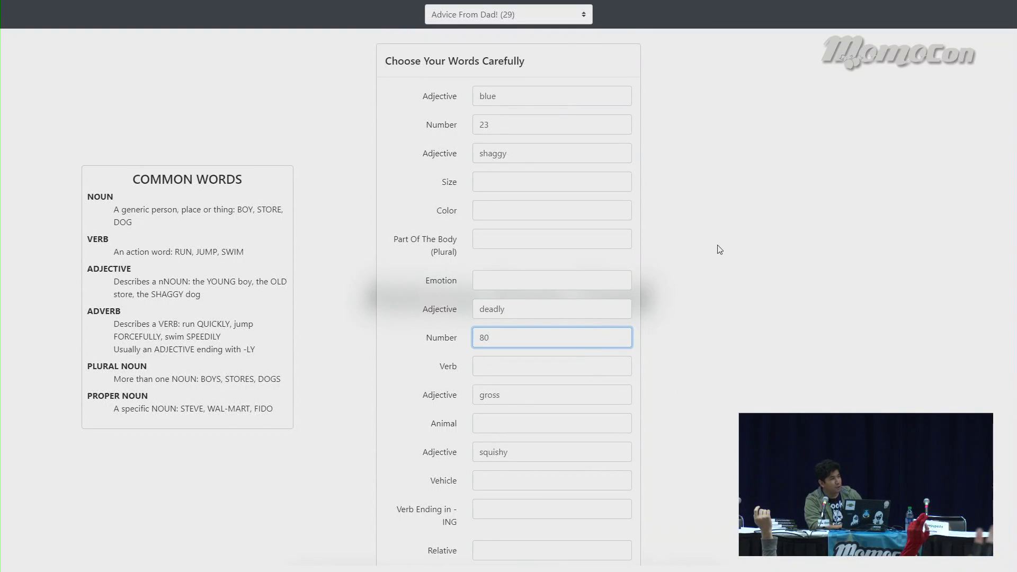
# Set the Size word to ginourmousuusous and the Color to red
pyautogui.click(565, 184)
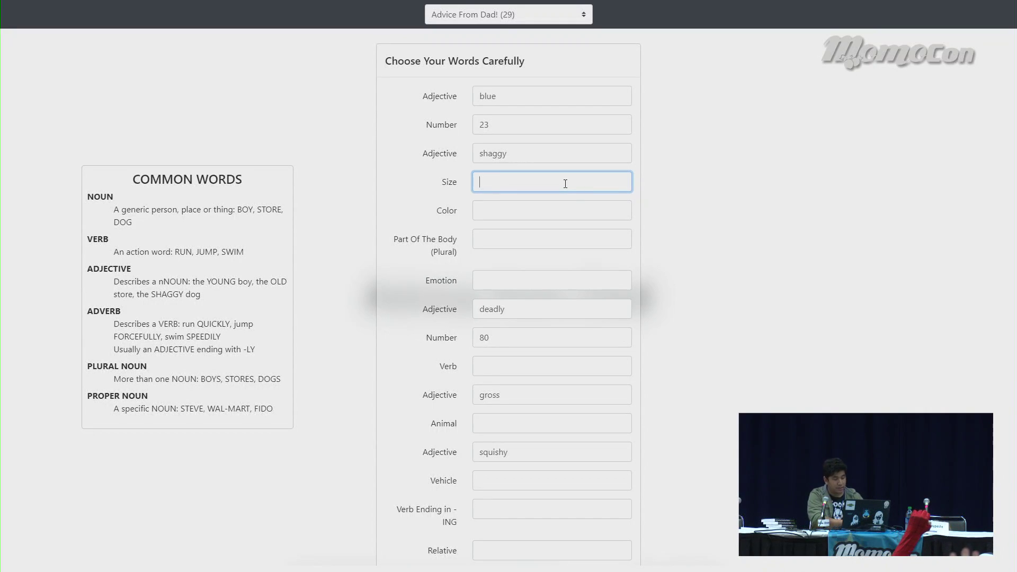
pyautogui.write('ginour')
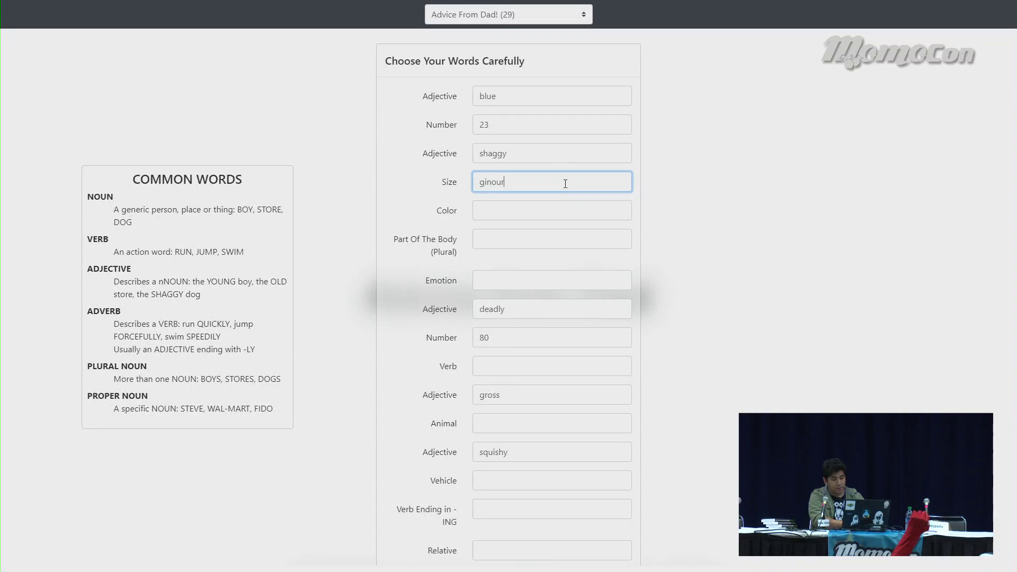
pyautogui.write('mousuusous')
pyautogui.click(552, 211)
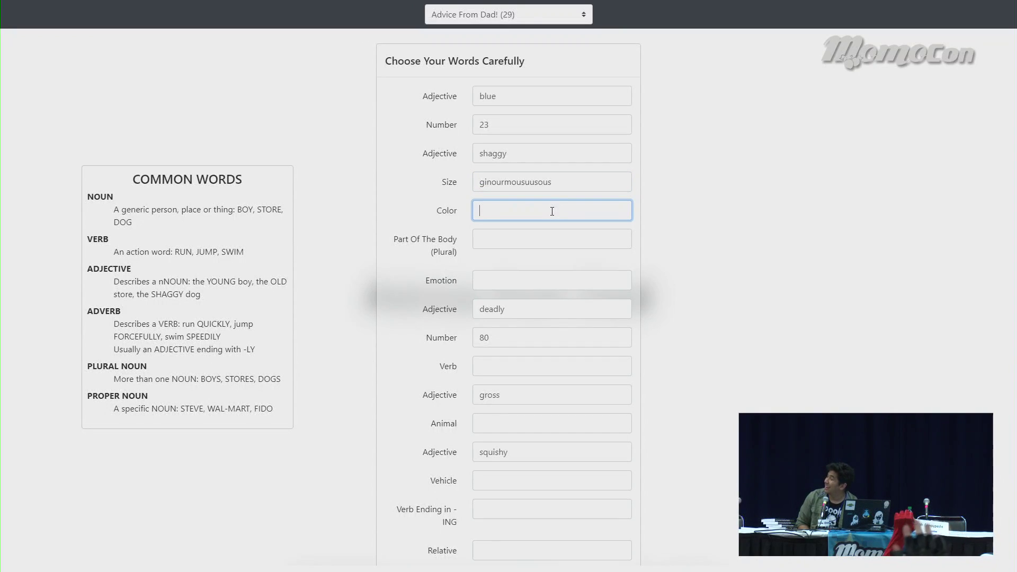
pyautogui.write('red')
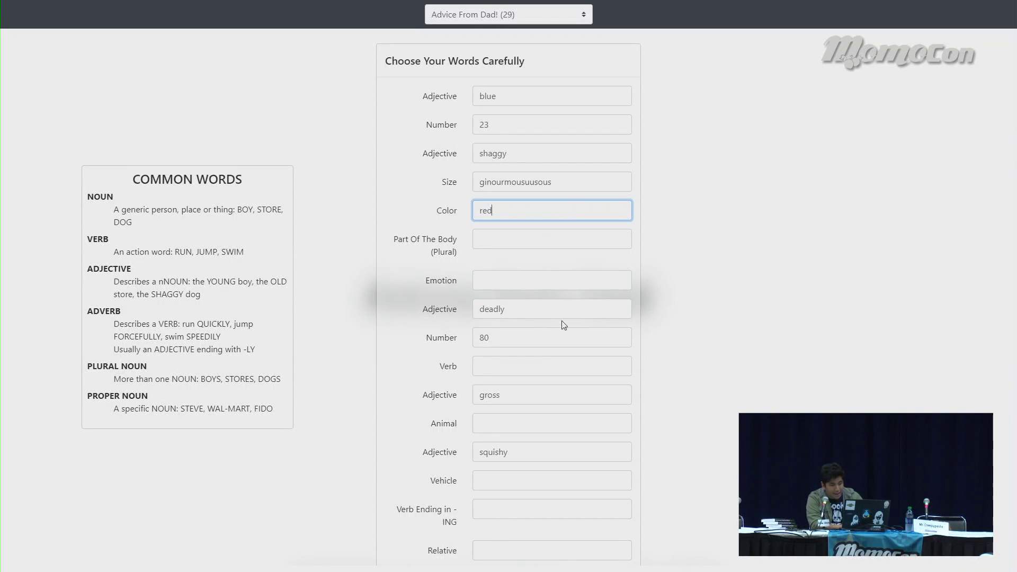
# Enter skip as the first Verb, falling as the verb ending in -ING, and breathe as the Verb above Exclamation
pyautogui.scroll(-3, 798, 397)
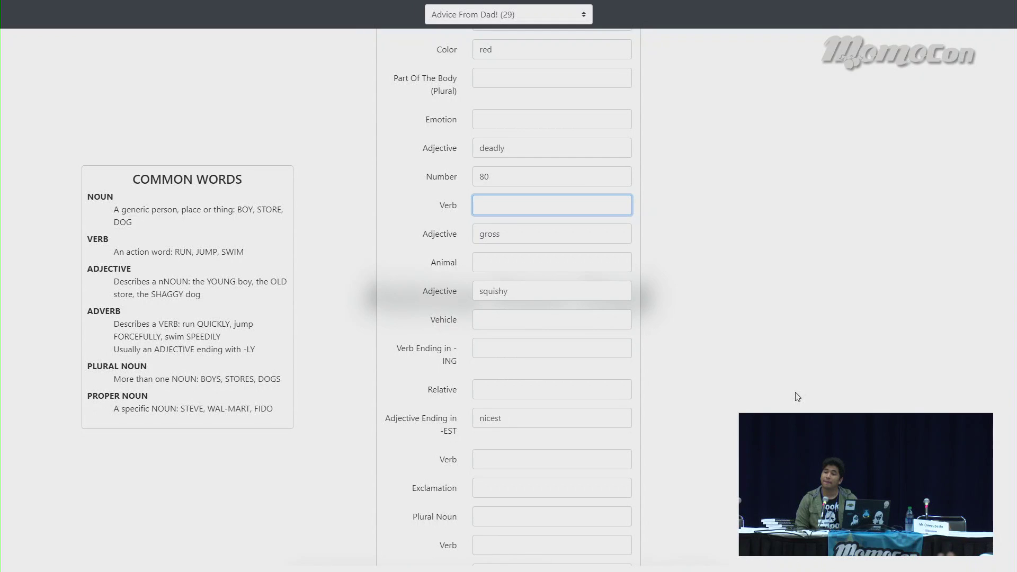
pyautogui.write('skip')
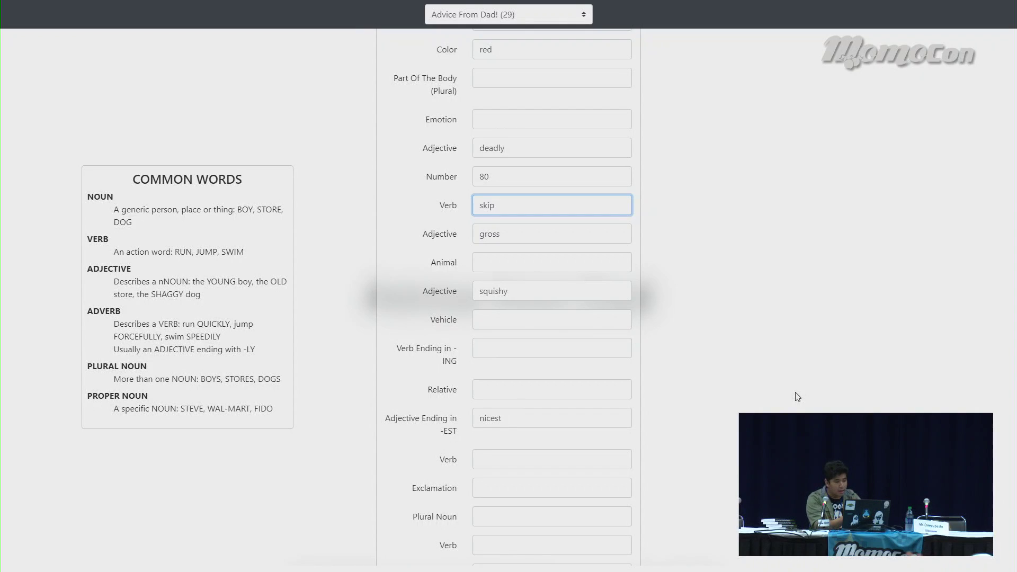
pyautogui.click(519, 353)
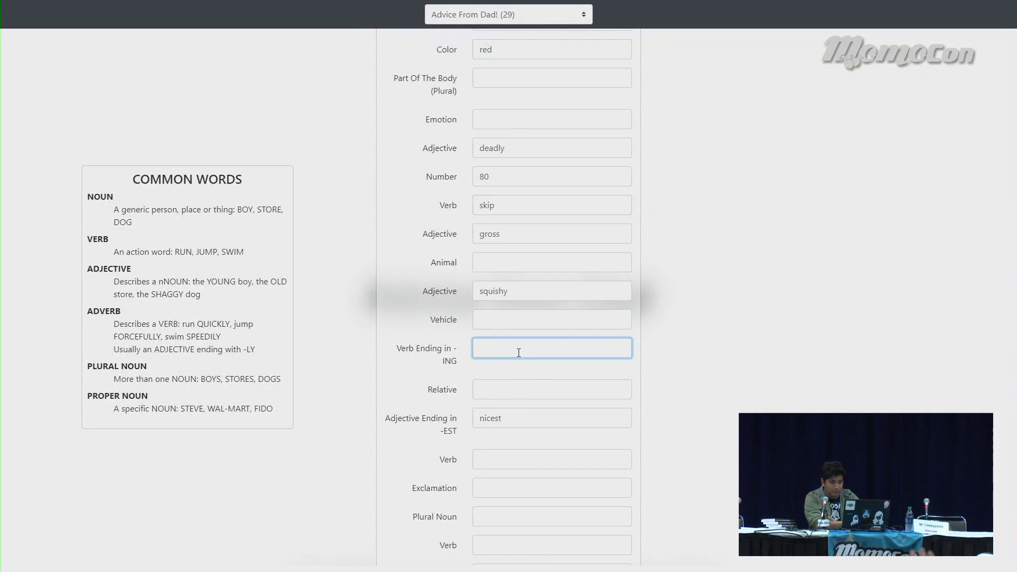
pyautogui.scroll(-4, 708, 416)
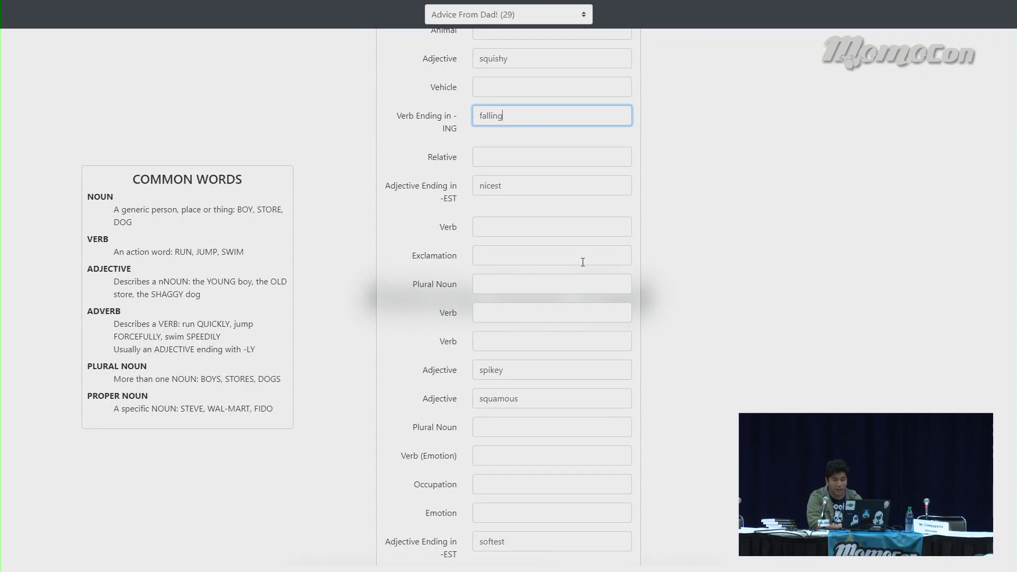
pyautogui.click(532, 234)
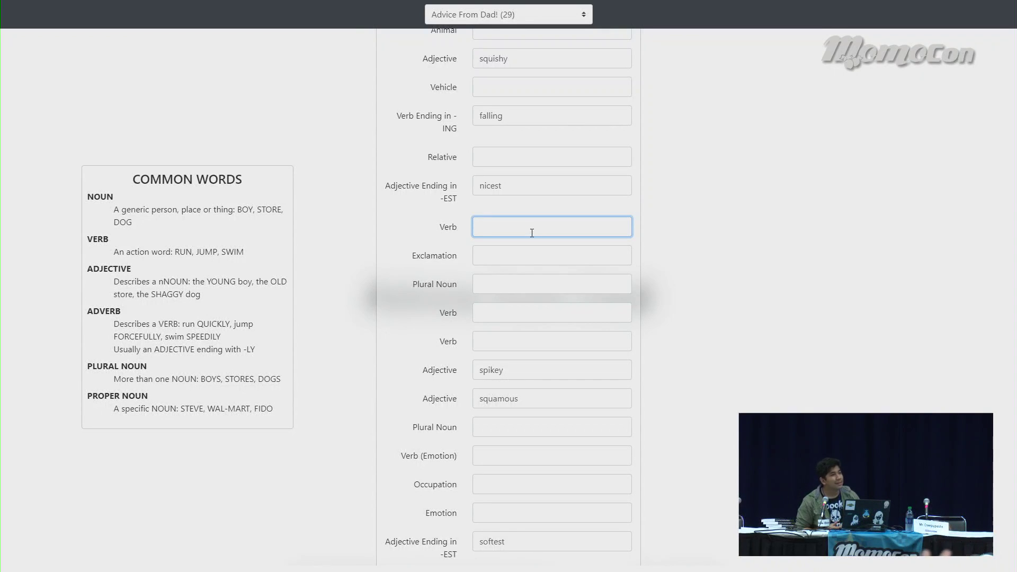
pyautogui.write('breathe')
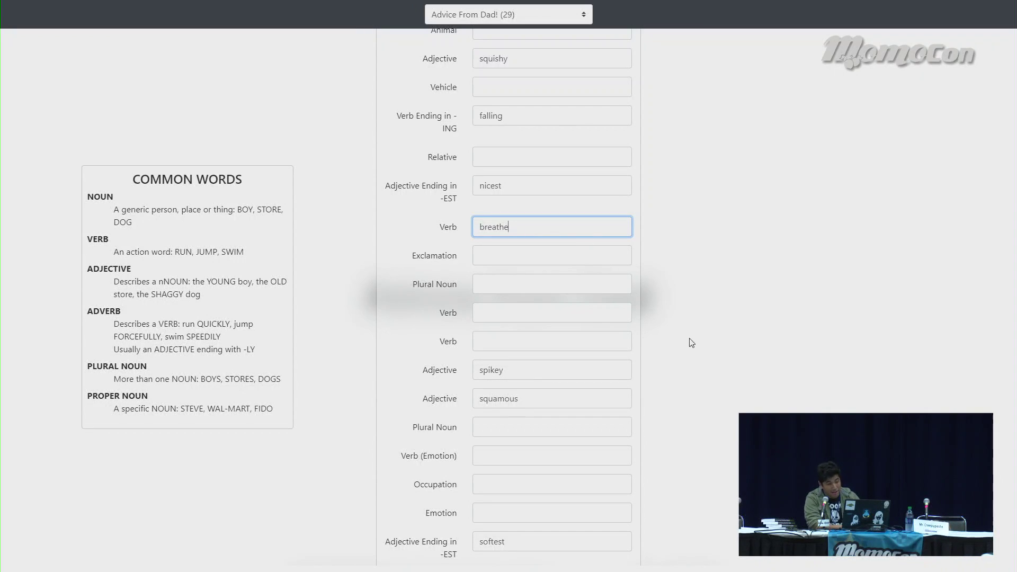
# Enter scratch and crawl as the two consecutive Verbs above spikey, and rage as the Verb (Emotion)
pyautogui.scroll(-2, 780, 375)
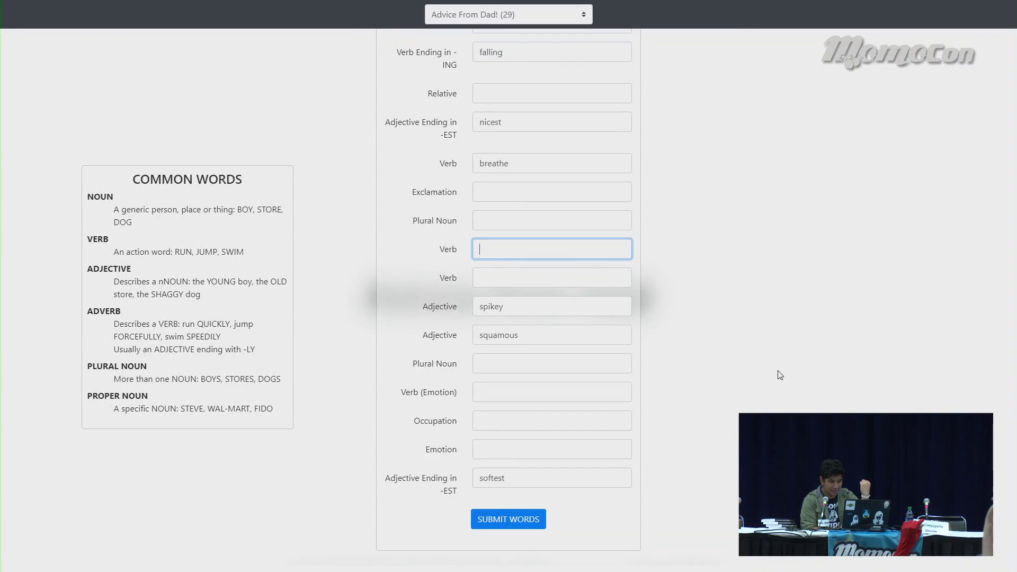
pyautogui.write('ratch')
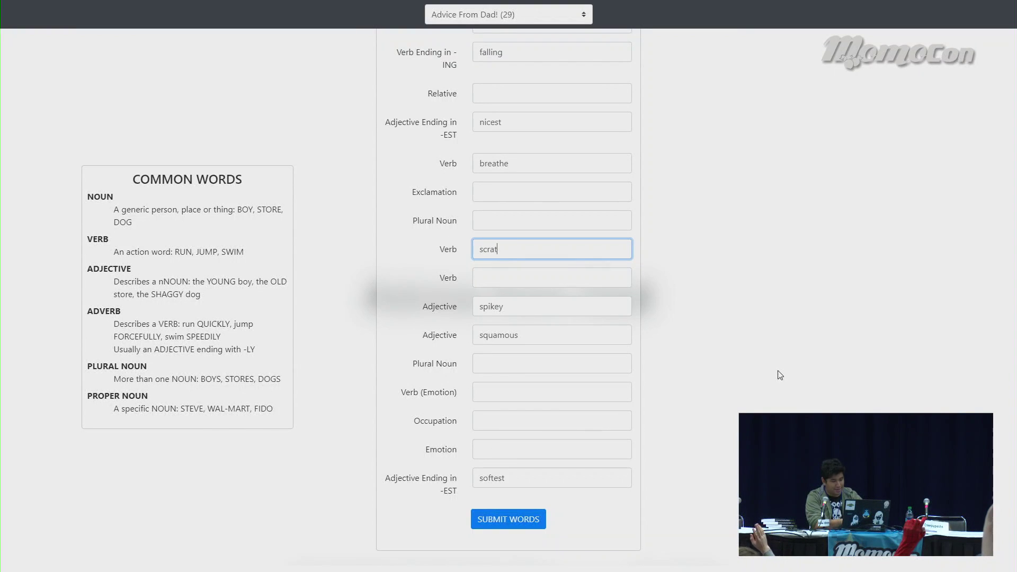
pyautogui.click(592, 276)
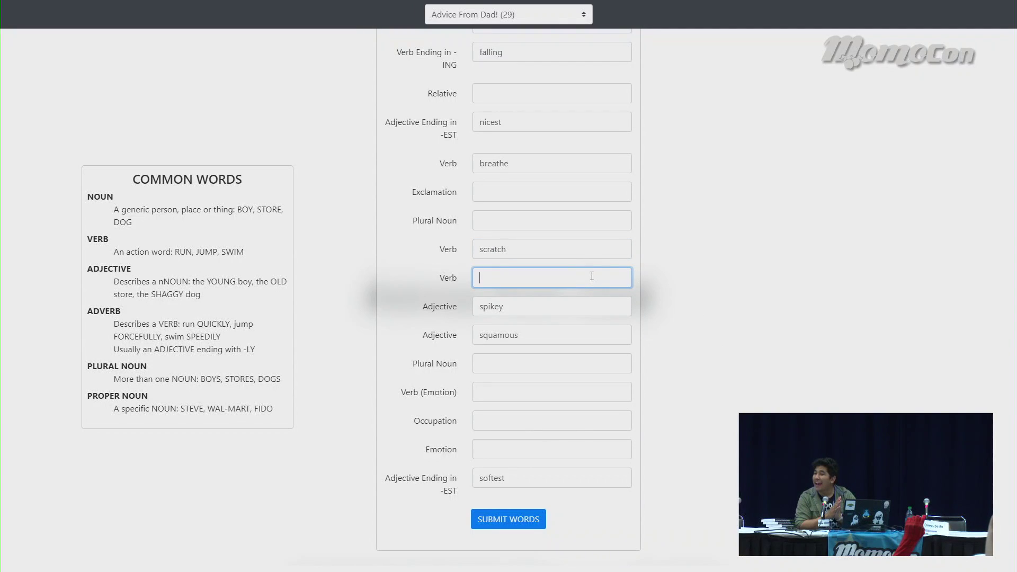
pyautogui.write('crawl')
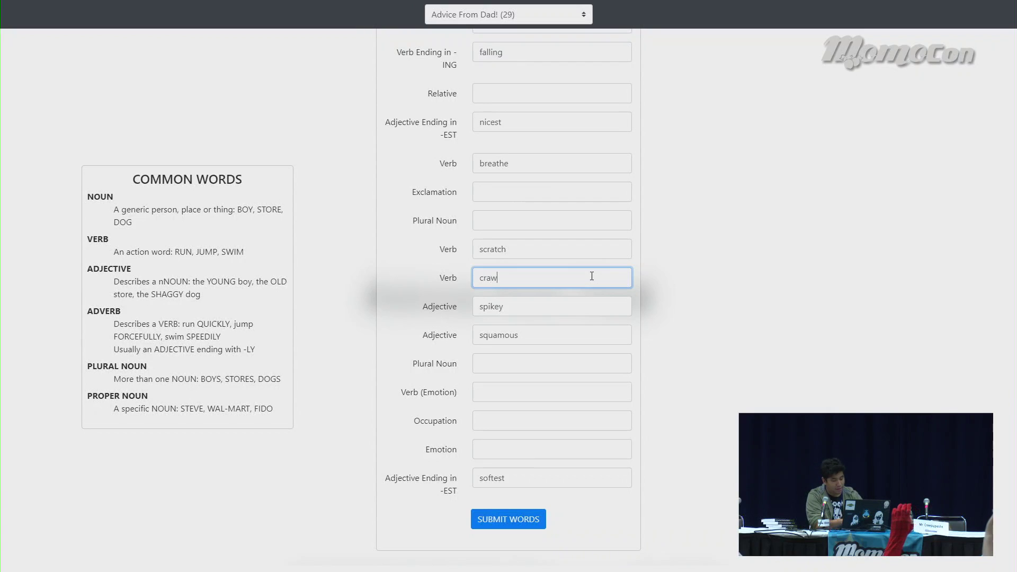
pyautogui.click(564, 394)
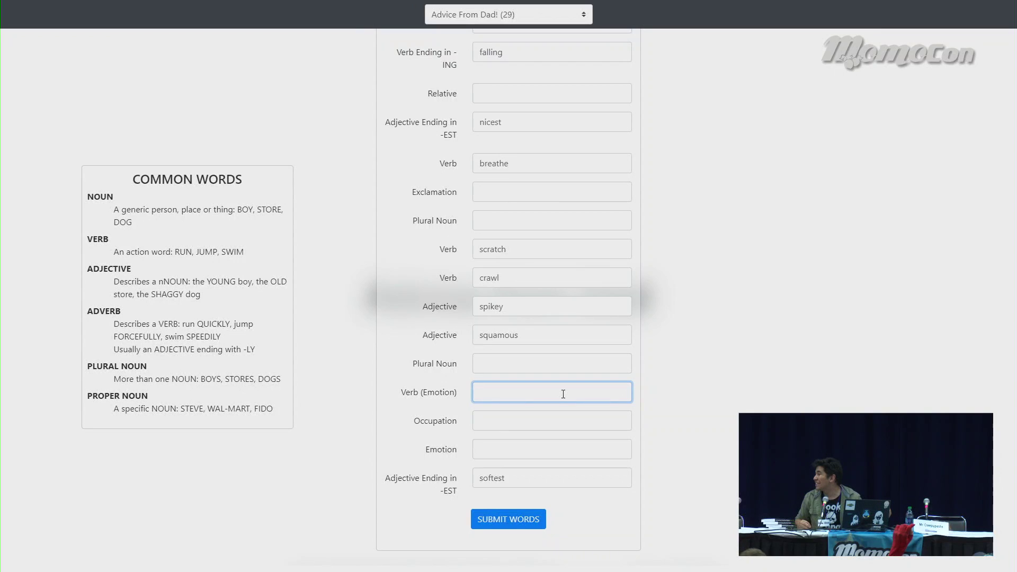
pyautogui.write('rage')
# Enter pelvis as the plural Part Of The Body below the color red
pyautogui.scroll(8, 728, 411)
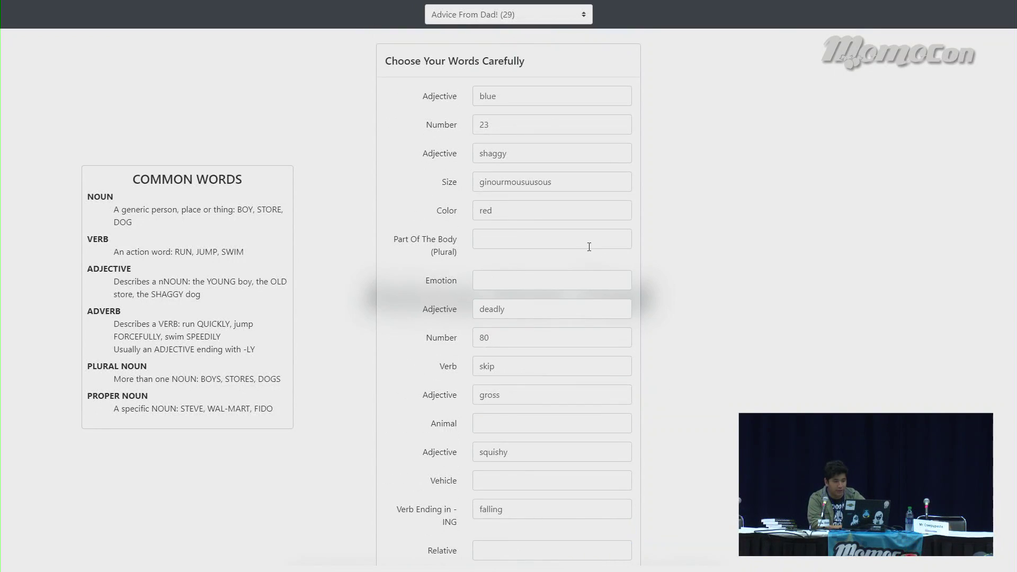
pyautogui.click(551, 247)
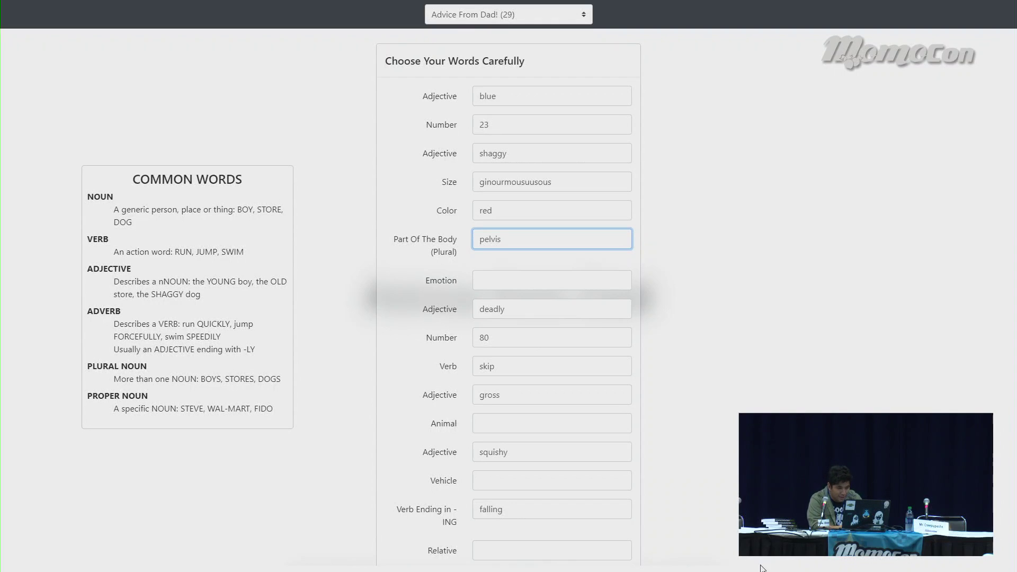
pyautogui.scroll(-5, 714, 419)
pyautogui.scroll(-4, 716, 420)
pyautogui.scroll(3, 716, 419)
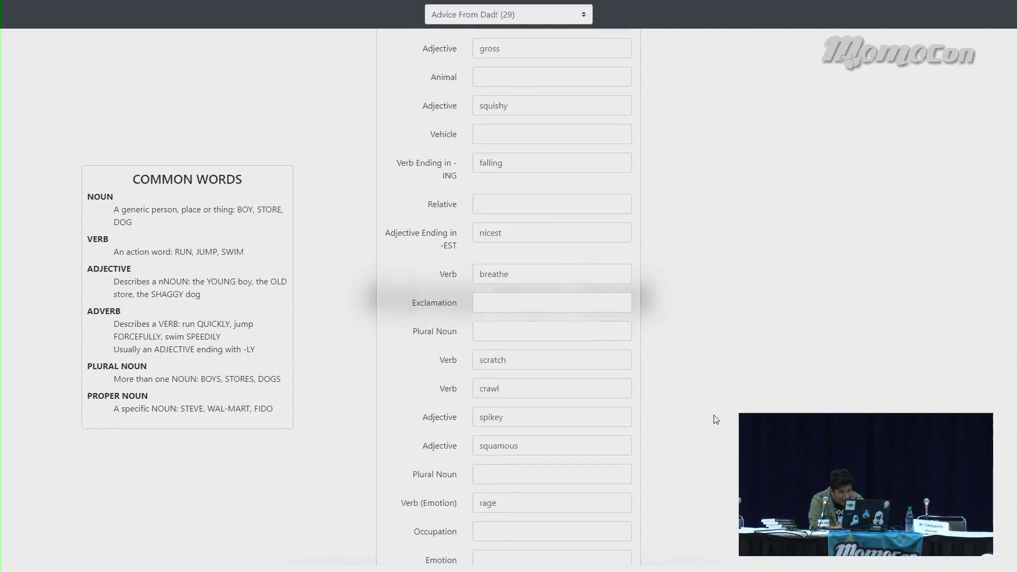
# Fill the Emotion field above deadly with mischievous, applying the suggested spelling correction
pyautogui.scroll(6, 715, 419)
pyautogui.click(591, 285)
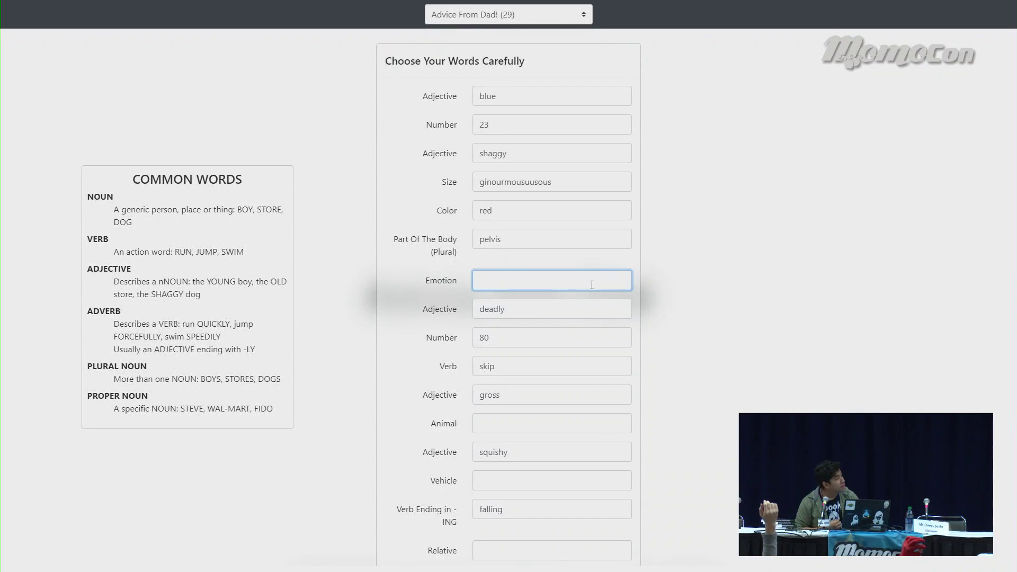
pyautogui.write('misc')
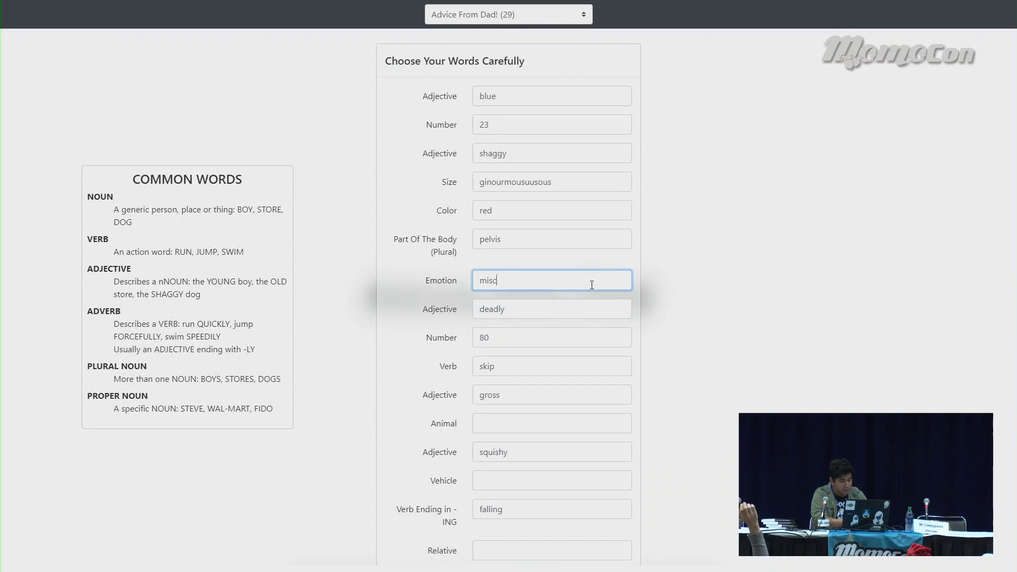
pyautogui.write('hevious')
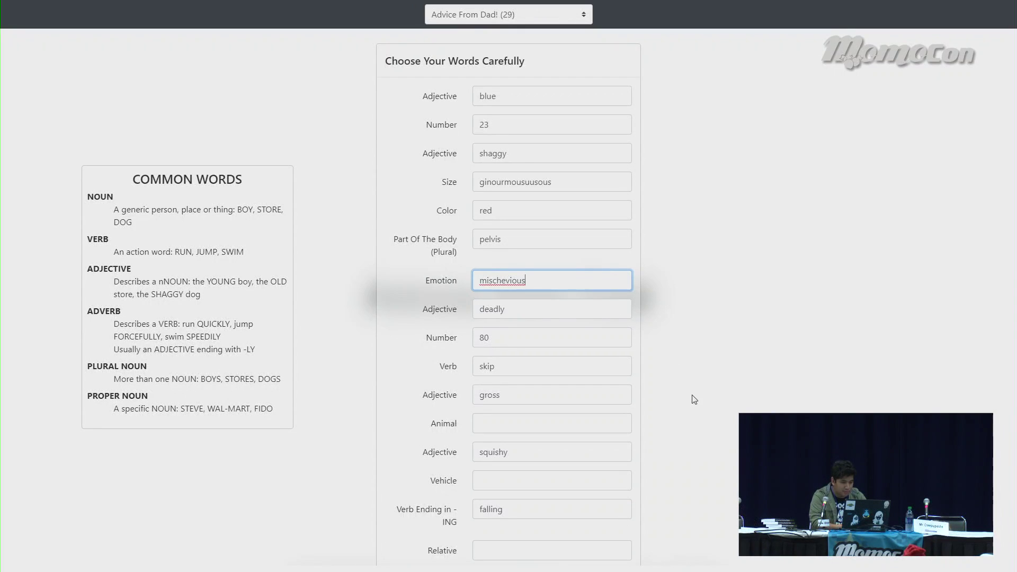
pyautogui.scroll(-3, 694, 399)
pyautogui.rightClick(522, 138)
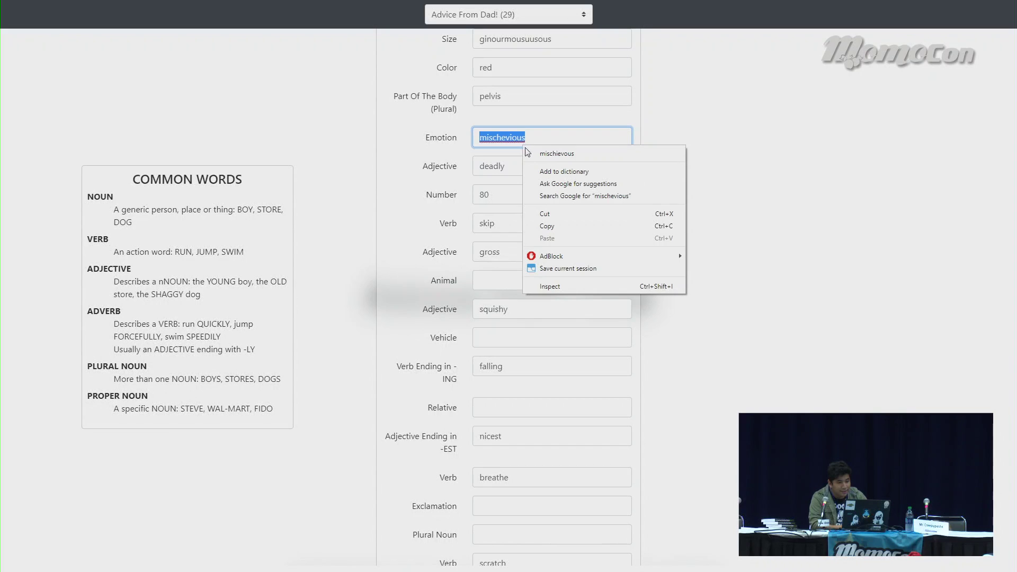
pyautogui.click(539, 152)
# Enter red panda as the Animal and motorcycle as the Vehicle
pyautogui.click(549, 275)
pyautogui.scroll(-3, 737, 323)
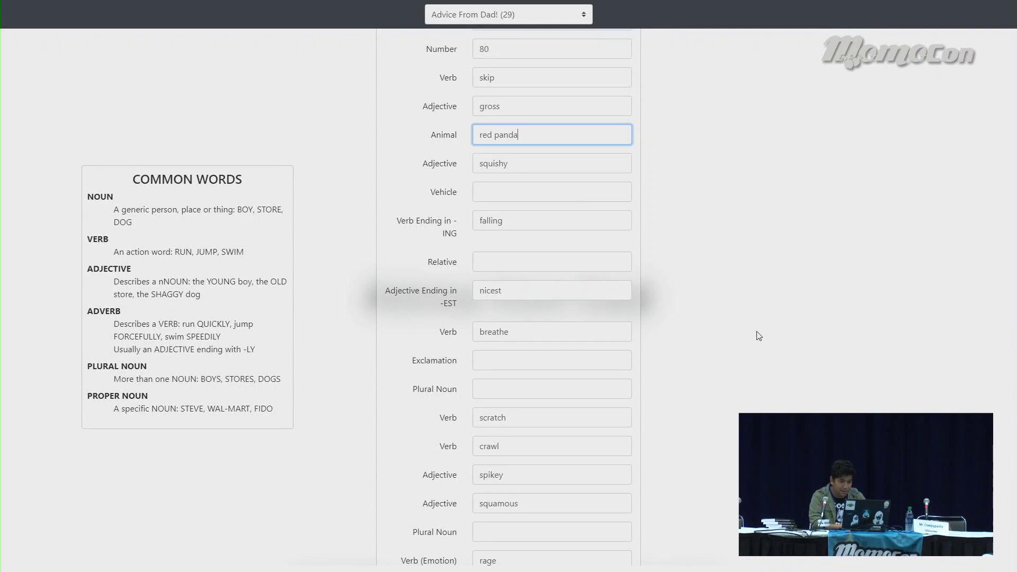
pyautogui.click(580, 193)
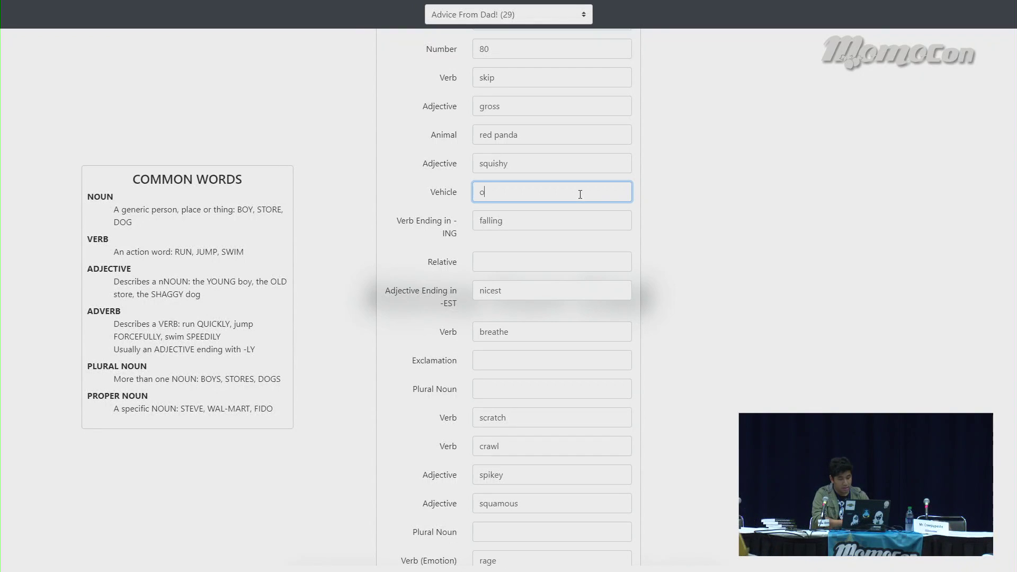
pyautogui.write('otorcycle')
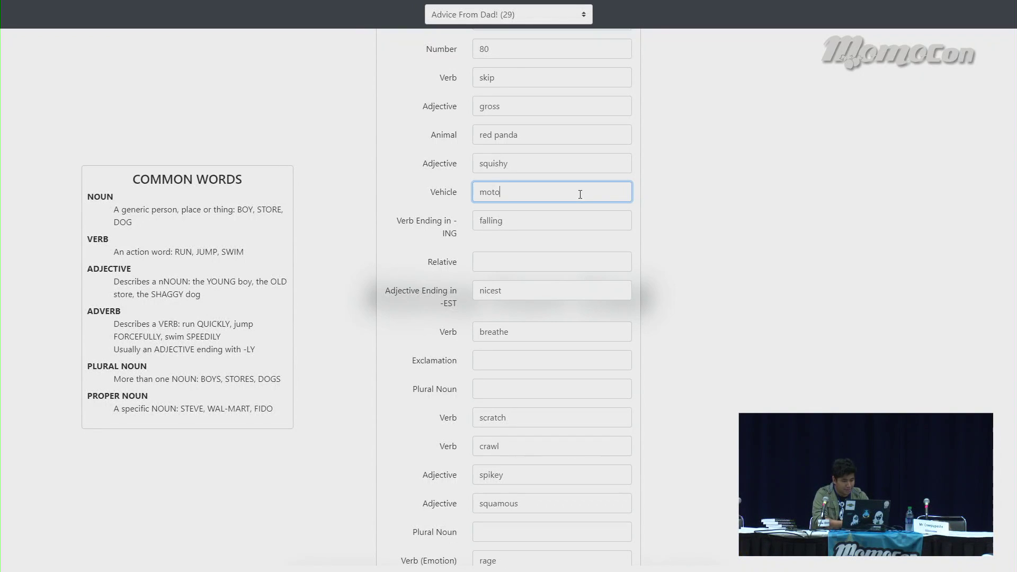
# Set the Relative to uncle and the Exclamation to ZOO WEE MAMA
pyautogui.click(569, 257)
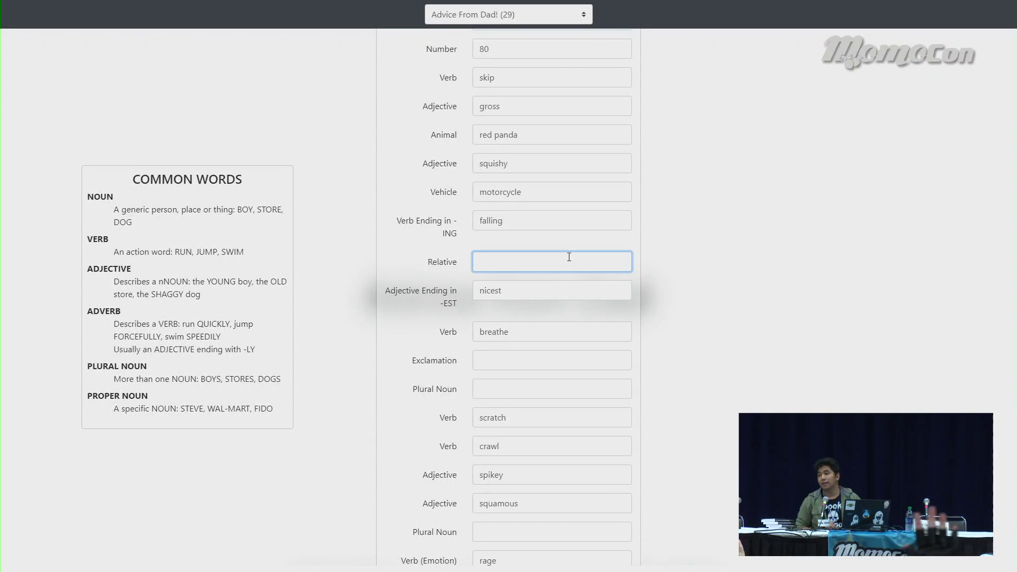
pyautogui.write('uncle')
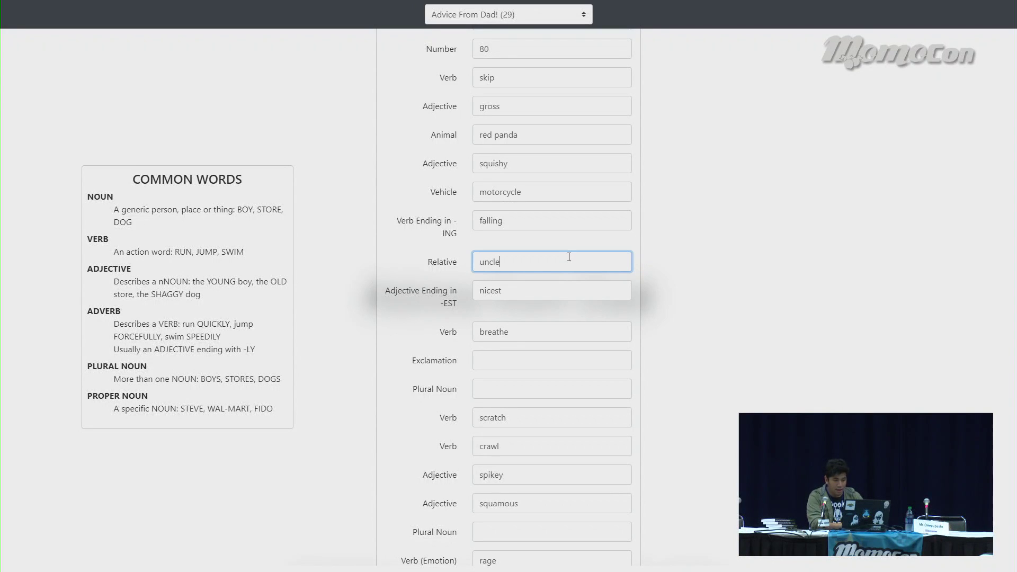
pyautogui.click(558, 356)
pyautogui.scroll(-3, 803, 381)
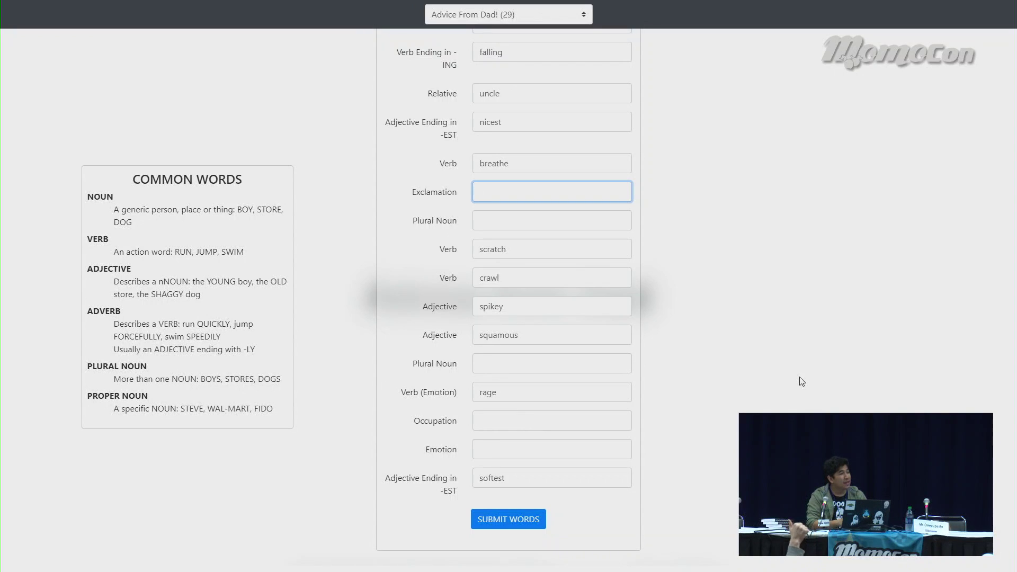
pyautogui.write('ZOO WEE ')
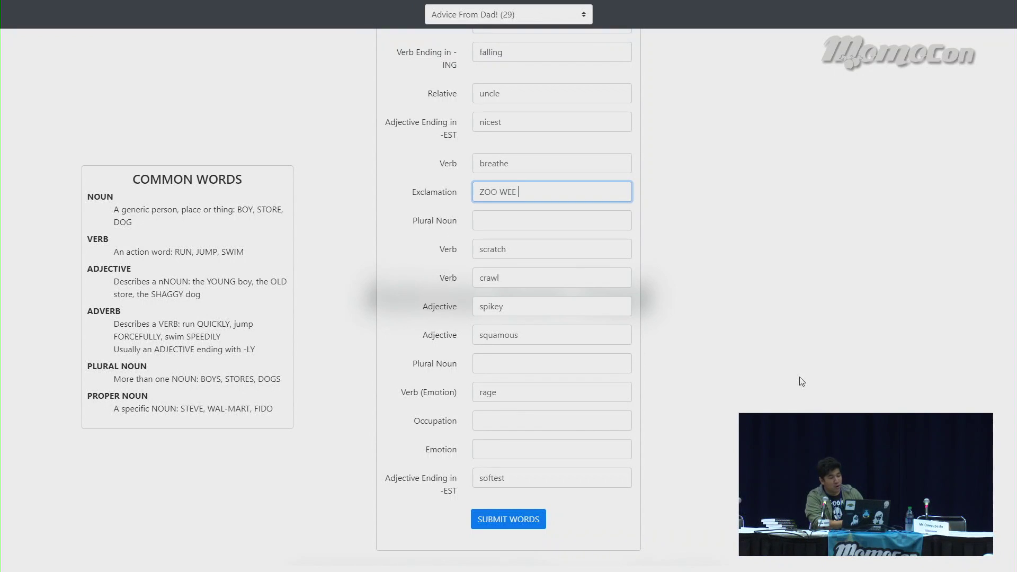
pyautogui.write('MAMA')
# Fill the two Plural Noun fields with cactii below the exclamation and noodles below squamous
pyautogui.click(605, 218)
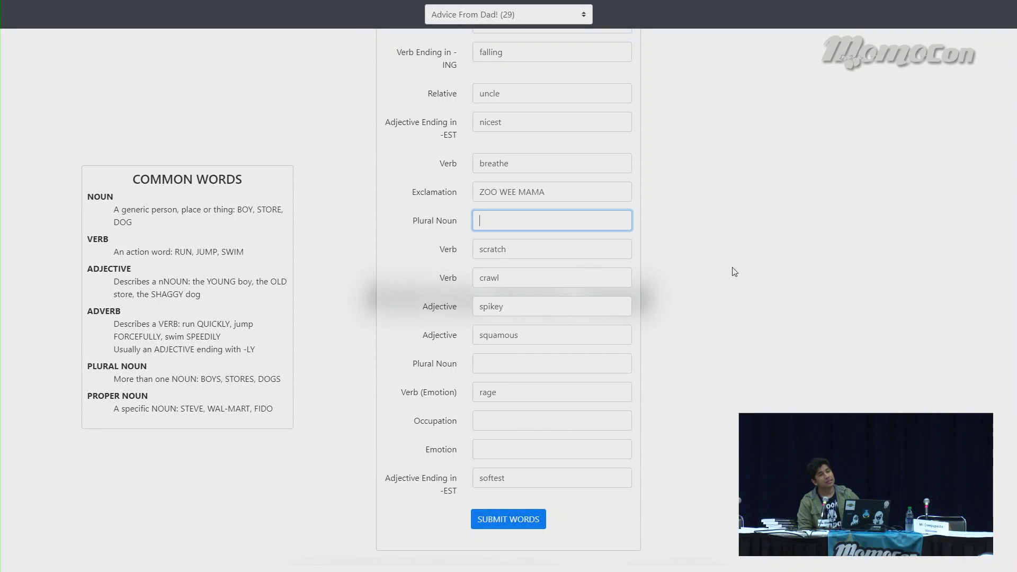
pyautogui.write('cactii')
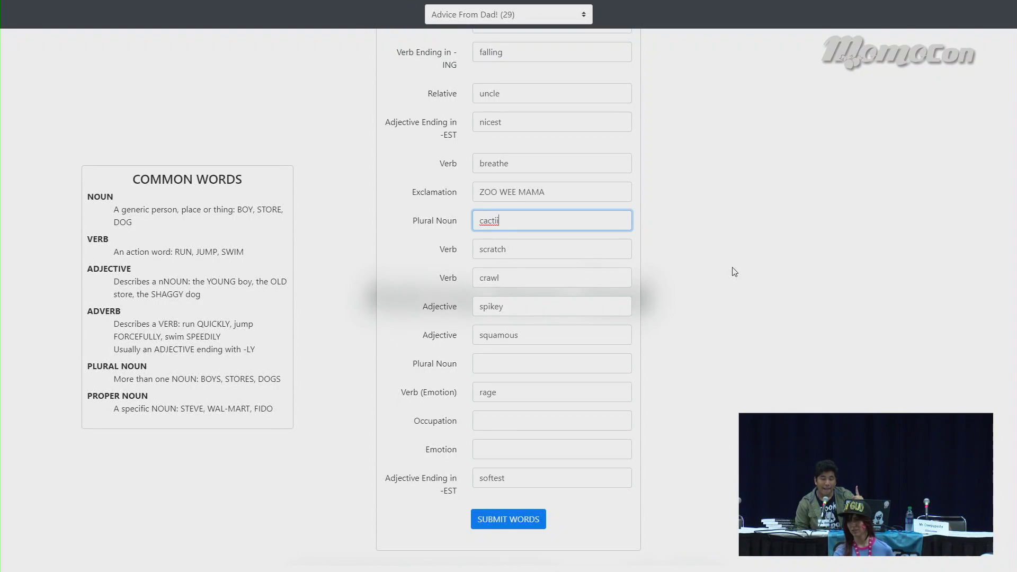
pyautogui.click(595, 370)
pyautogui.write('noodles')
# Enter fireman as the Occupation and cringey as the Emotion below it
pyautogui.click(584, 420)
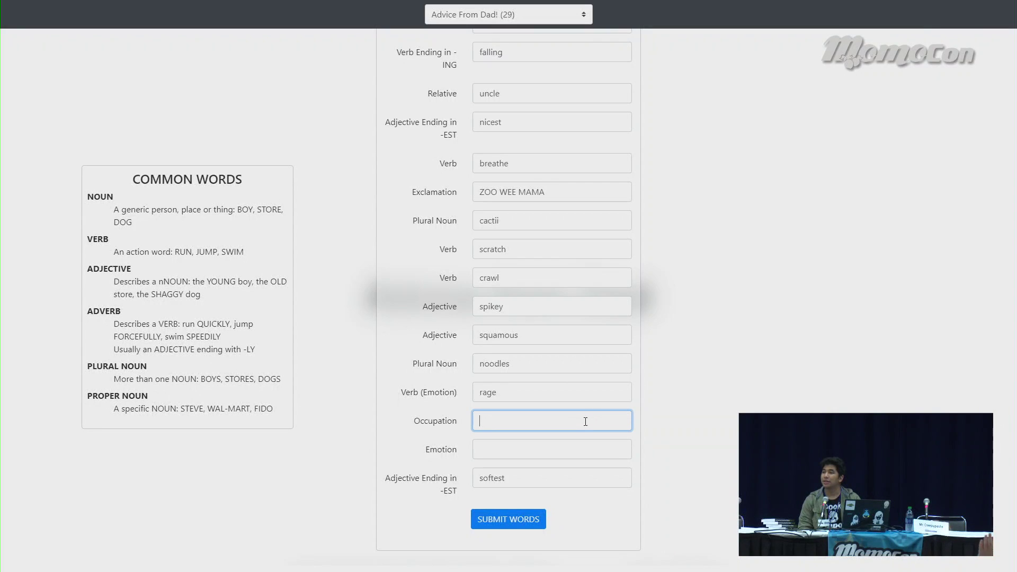
pyautogui.write('ireman')
pyautogui.click(592, 450)
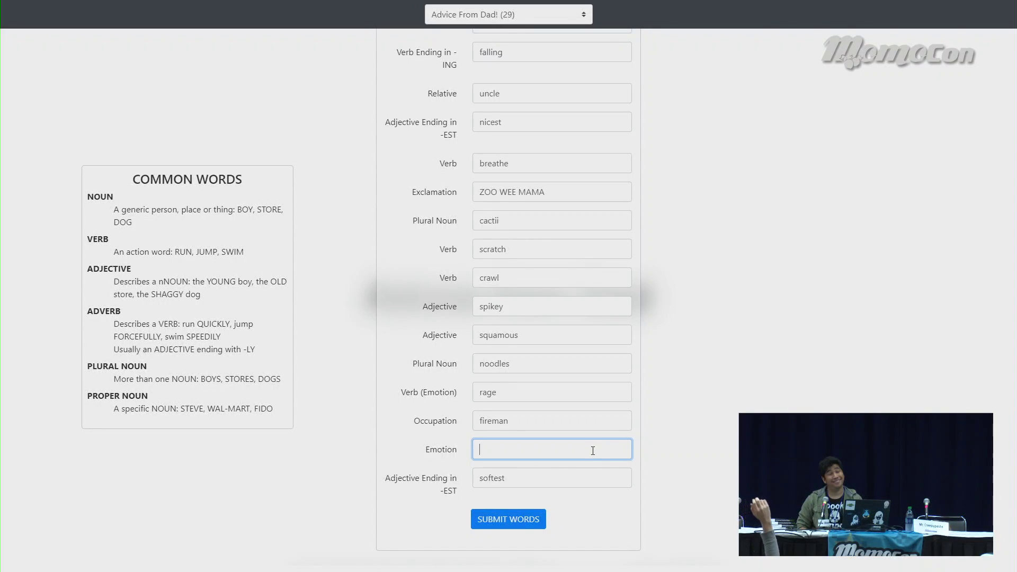
pyautogui.write('cringey')
pyautogui.click(709, 449)
# Check the filled-in word list from start to end and submit the words to generate the story
pyautogui.scroll(8, 709, 449)
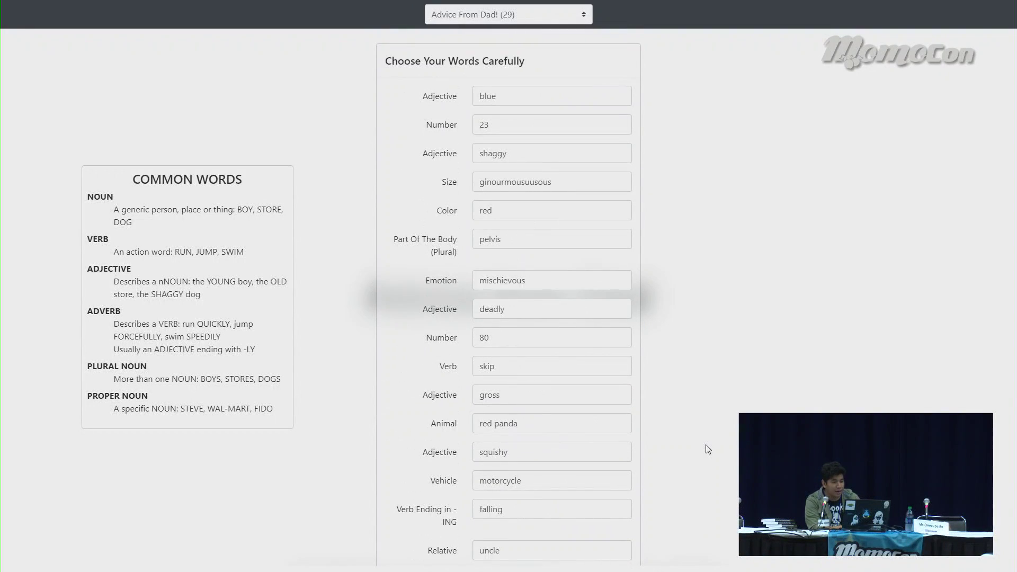
pyautogui.scroll(-4, 708, 450)
pyautogui.scroll(-6, 708, 449)
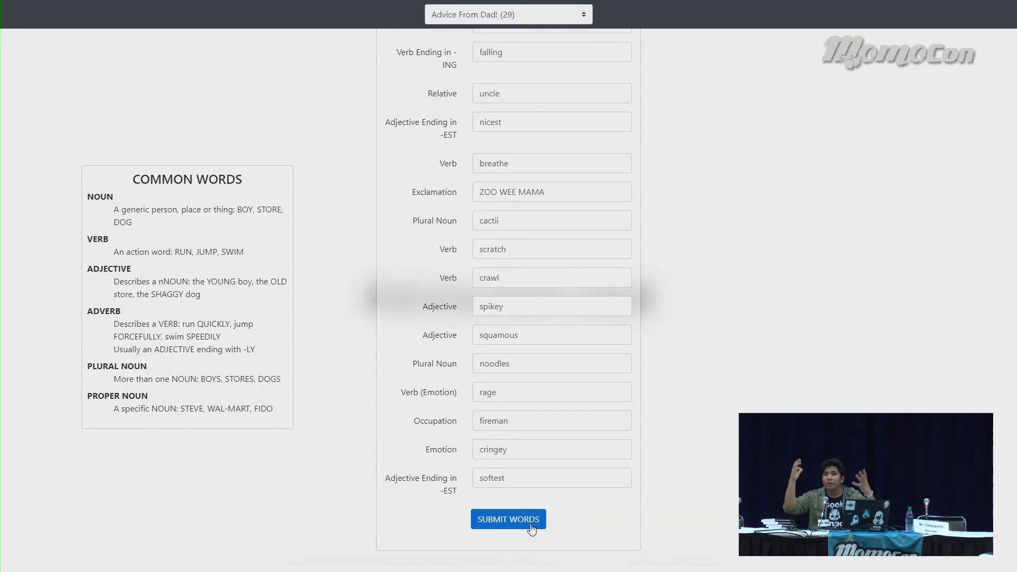
pyautogui.click(531, 528)
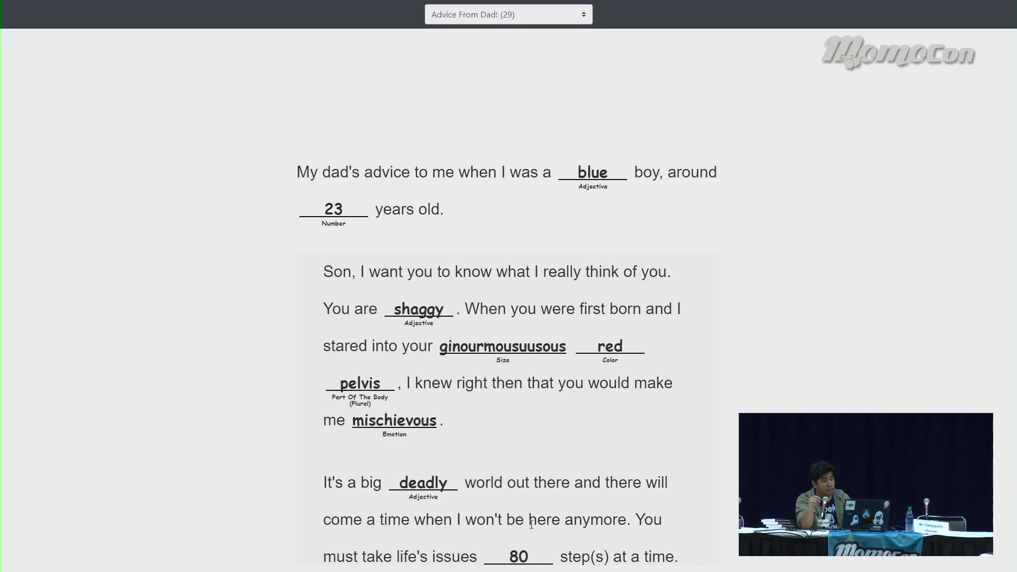
# Read through the completed Advice From Dad! story, from the opening paragraphs past the advice list to the closing lines
pyautogui.scroll(-6, 531, 525)
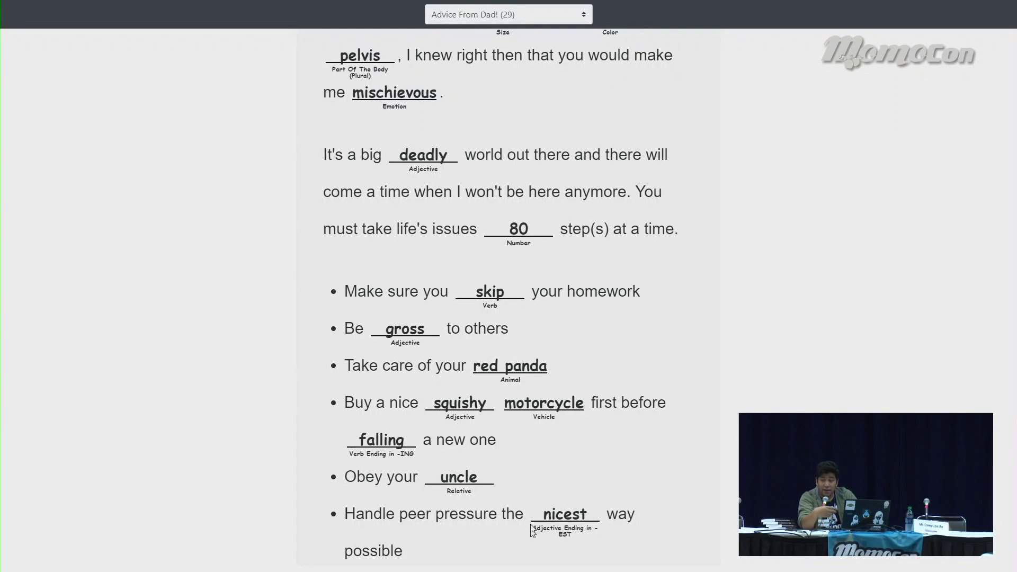
pyautogui.scroll(-4, 532, 528)
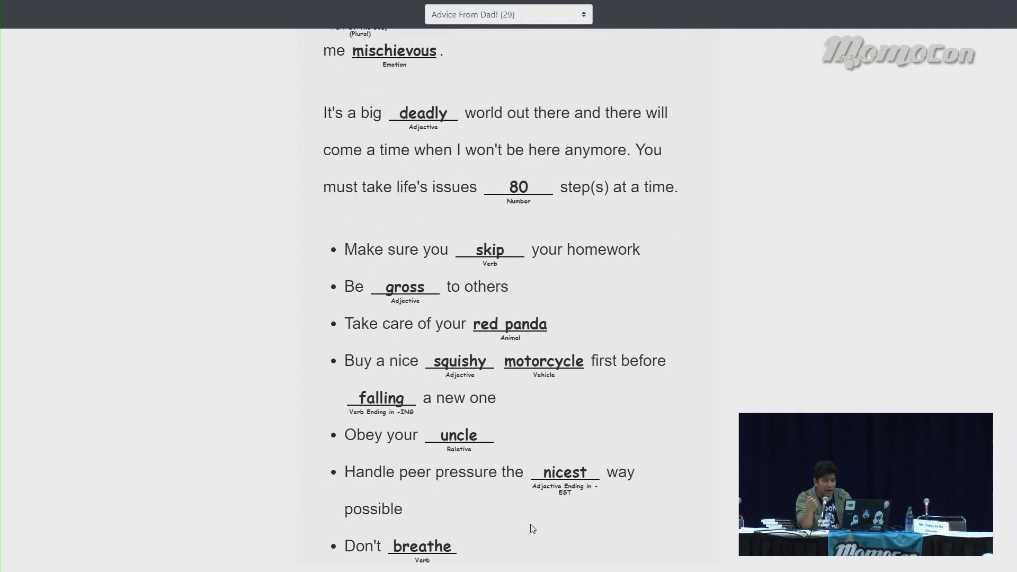
pyautogui.scroll(-1, 532, 528)
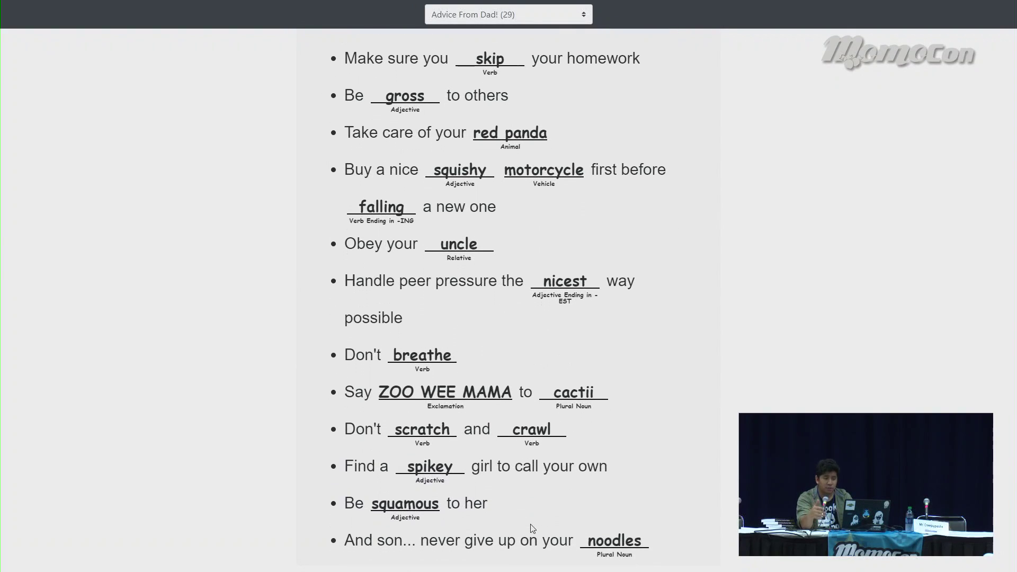
pyautogui.scroll(-1, 532, 528)
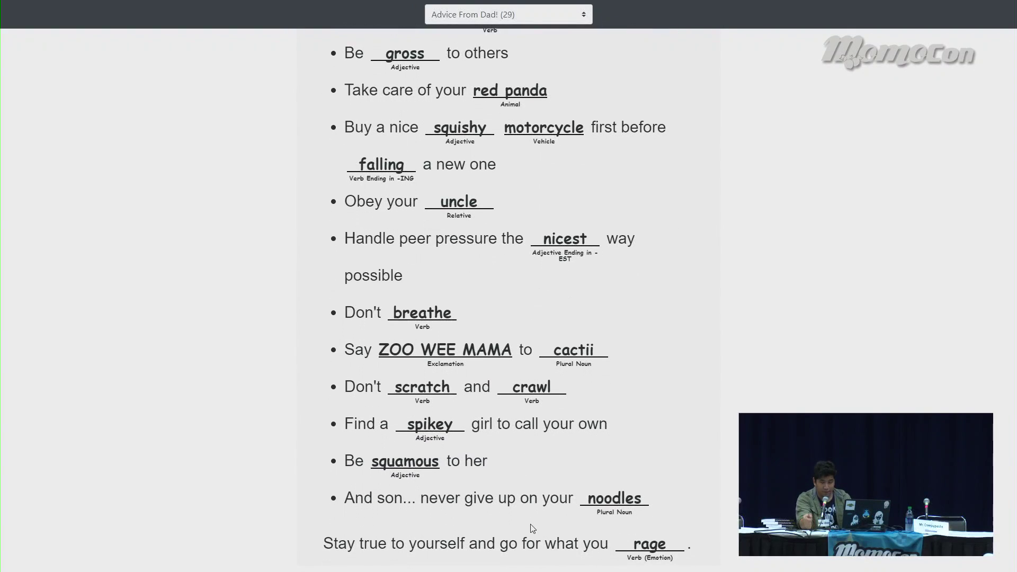
pyautogui.scroll(-2, 533, 529)
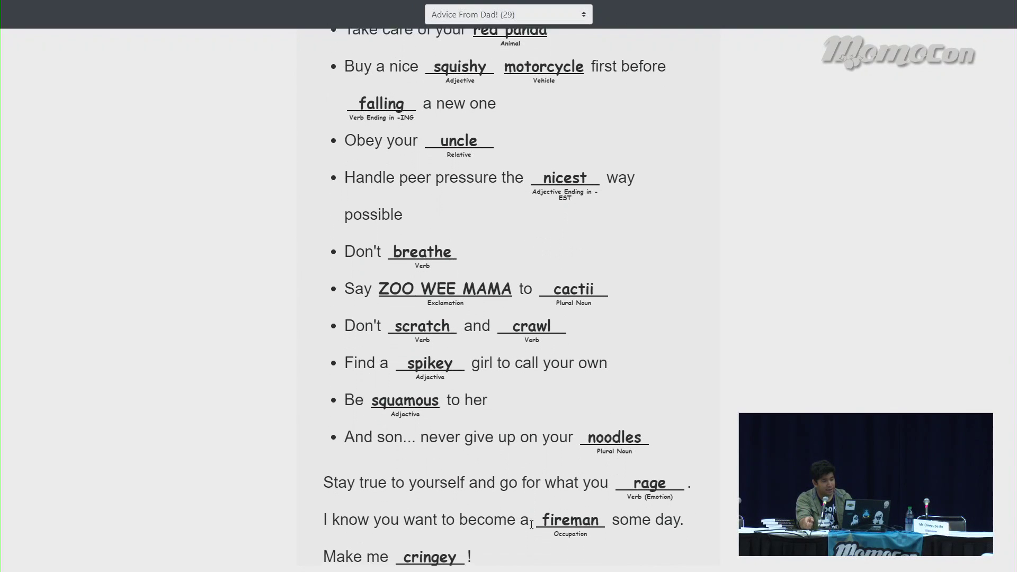